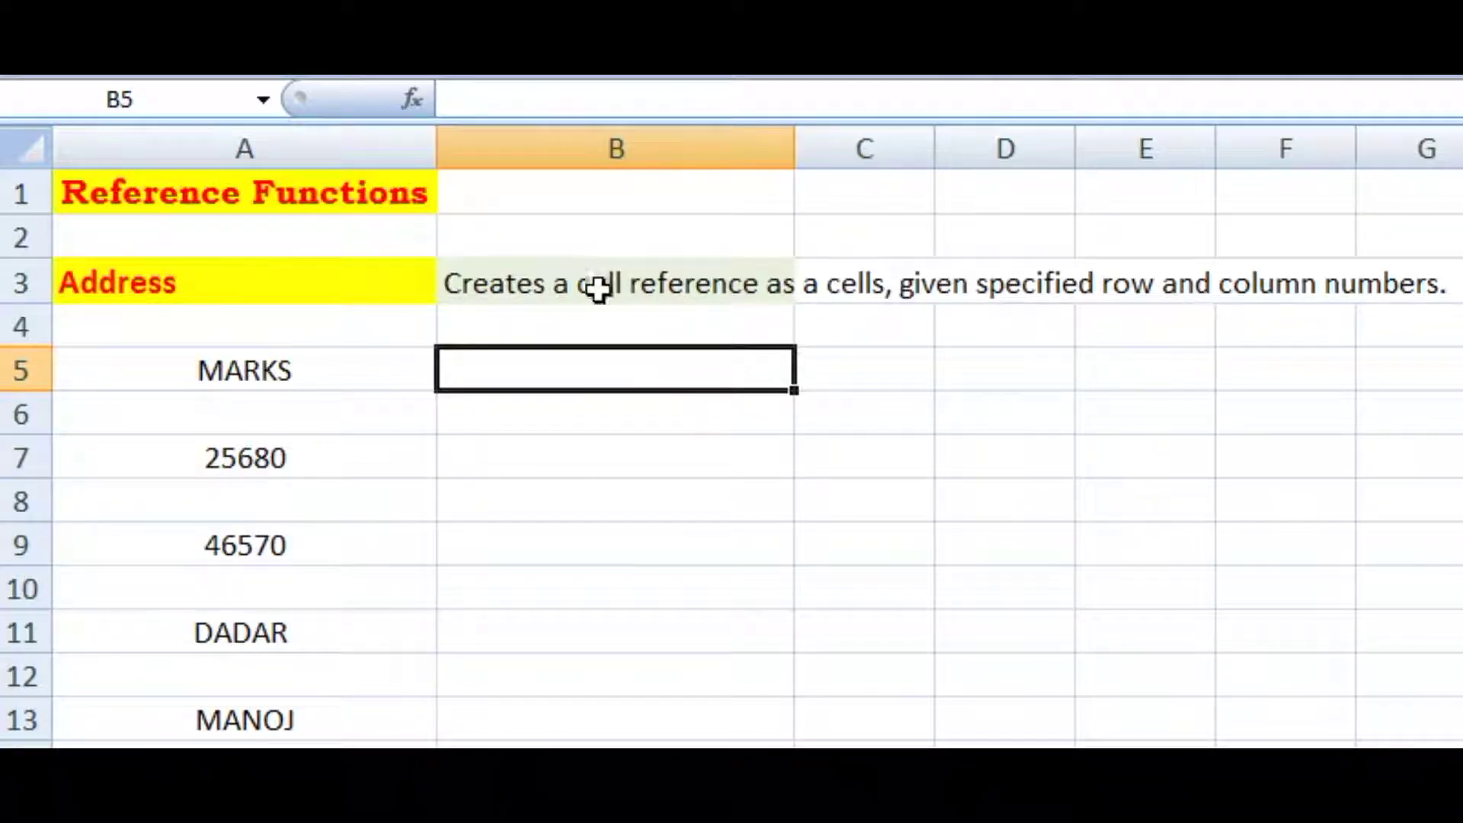
# Step: Point out the Reference Functions title in A1, the Address heading in A3, and MARKS in A5
pyautogui.click(347, 196)
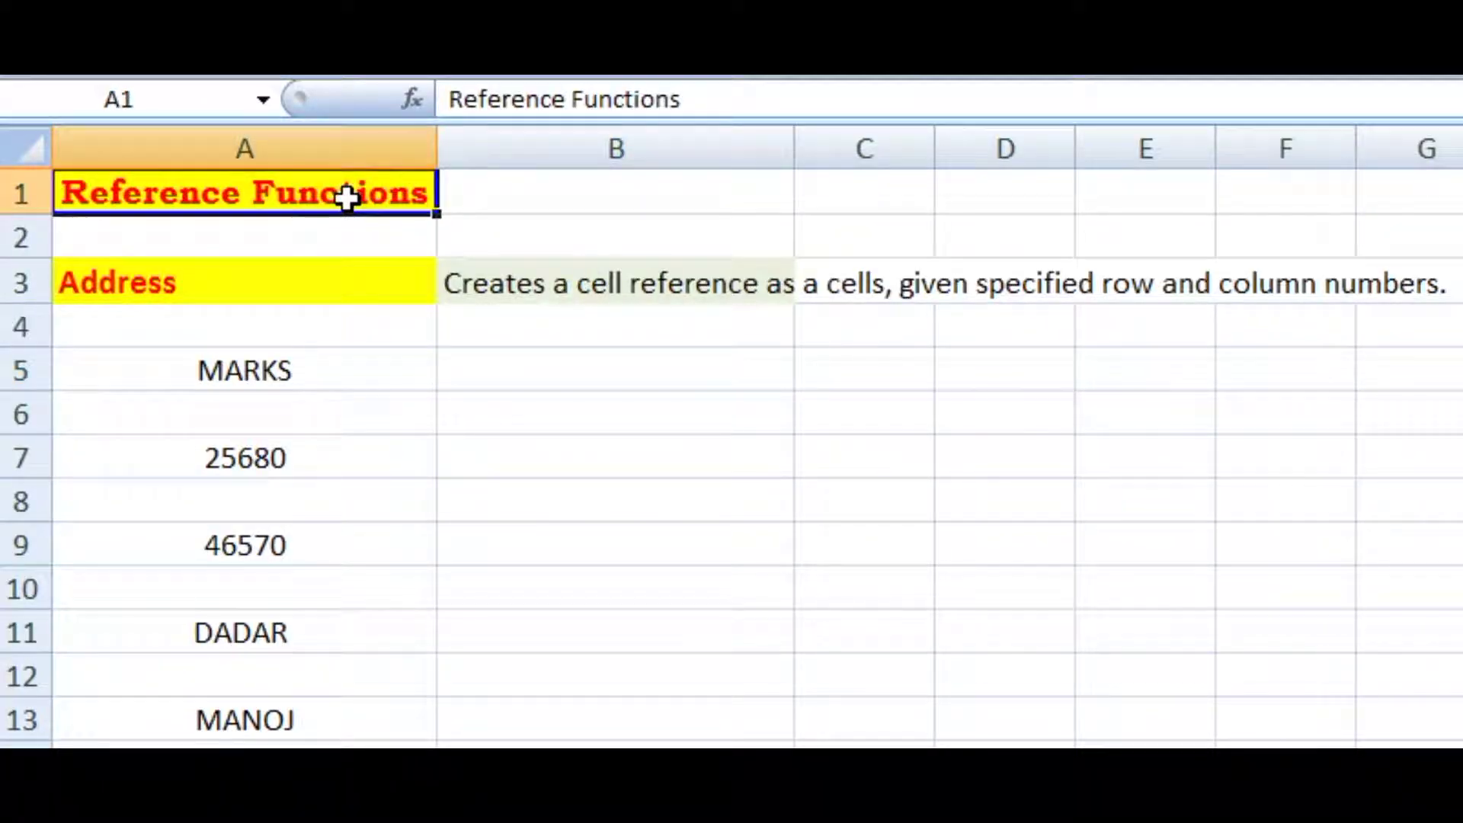
pyautogui.click(326, 291)
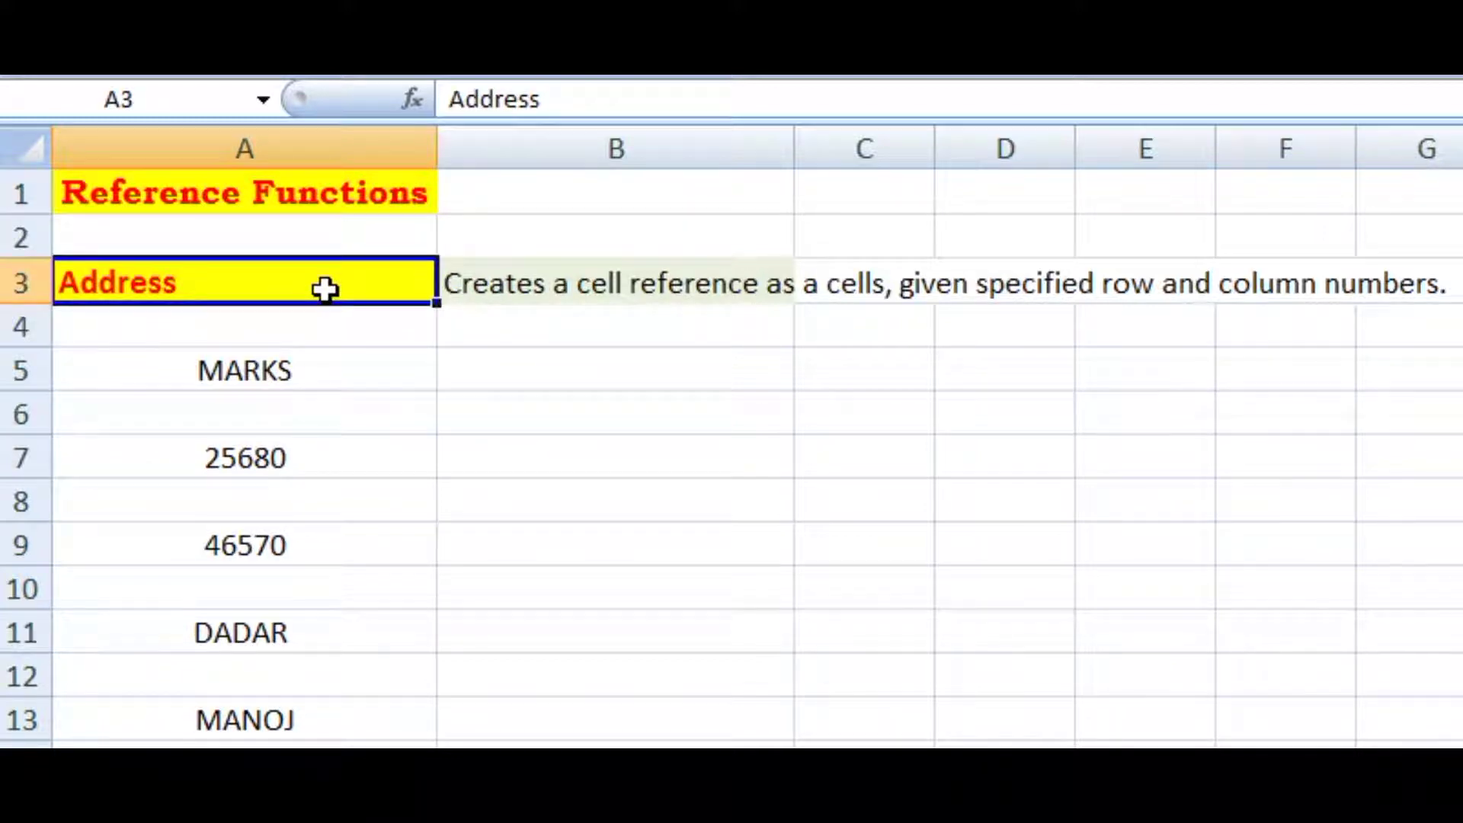
pyautogui.click(359, 202)
pyautogui.click(345, 292)
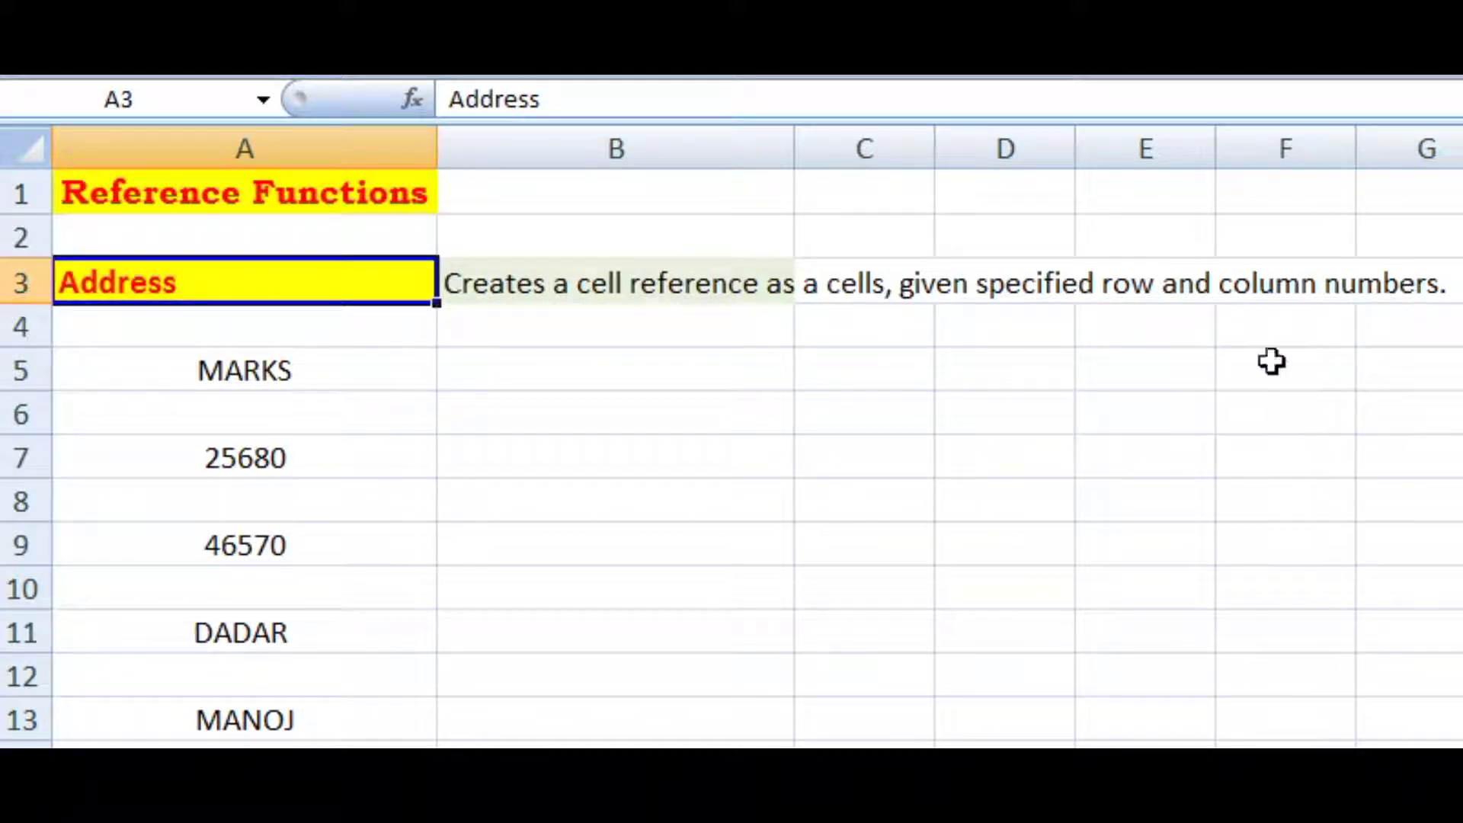
pyautogui.click(340, 377)
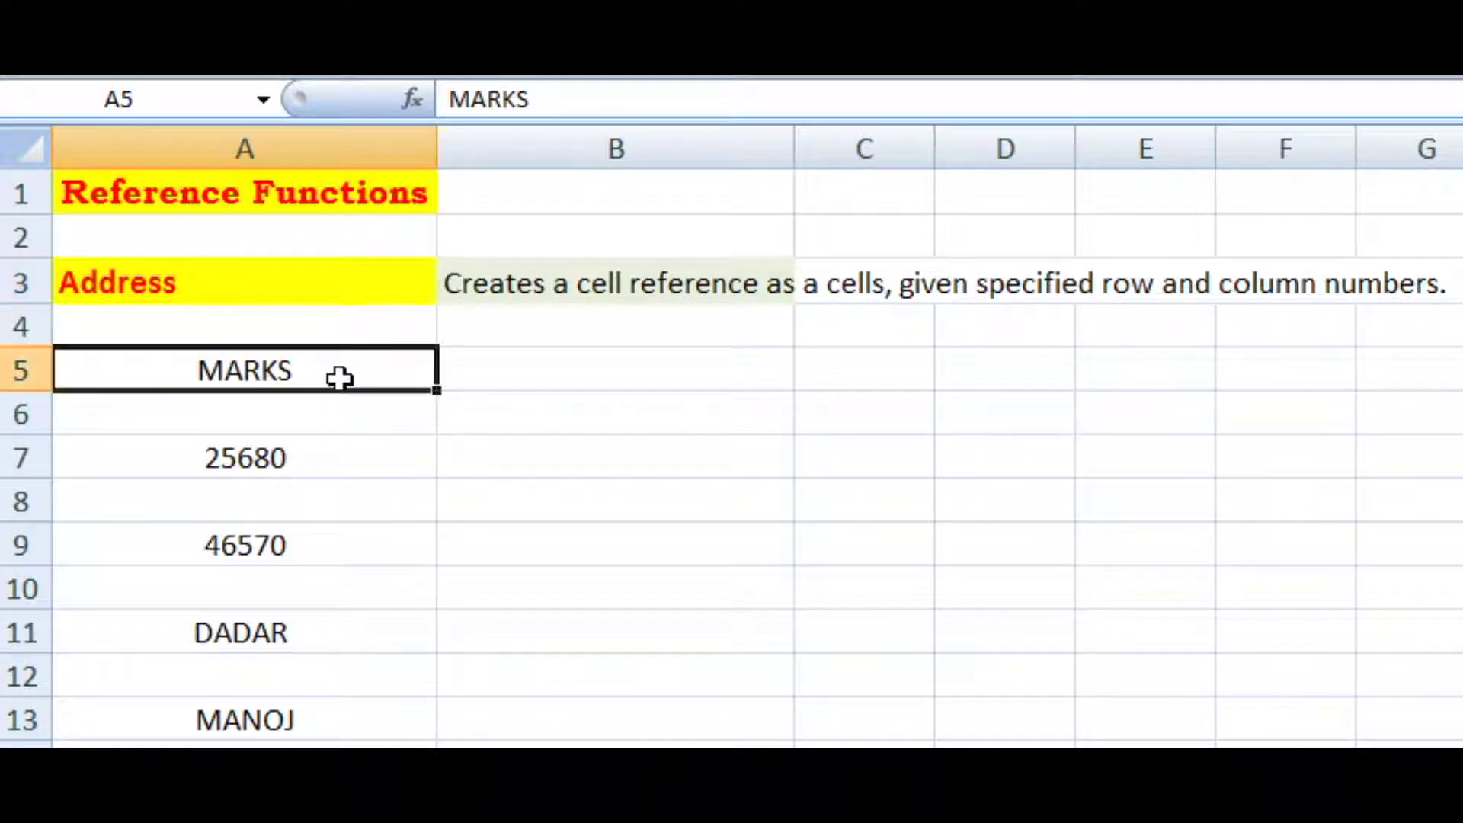
# Step: Enter =ADDRESS(5,1) in B5 so it returns $A$5 beside the MARKS entry
pyautogui.click(533, 372)
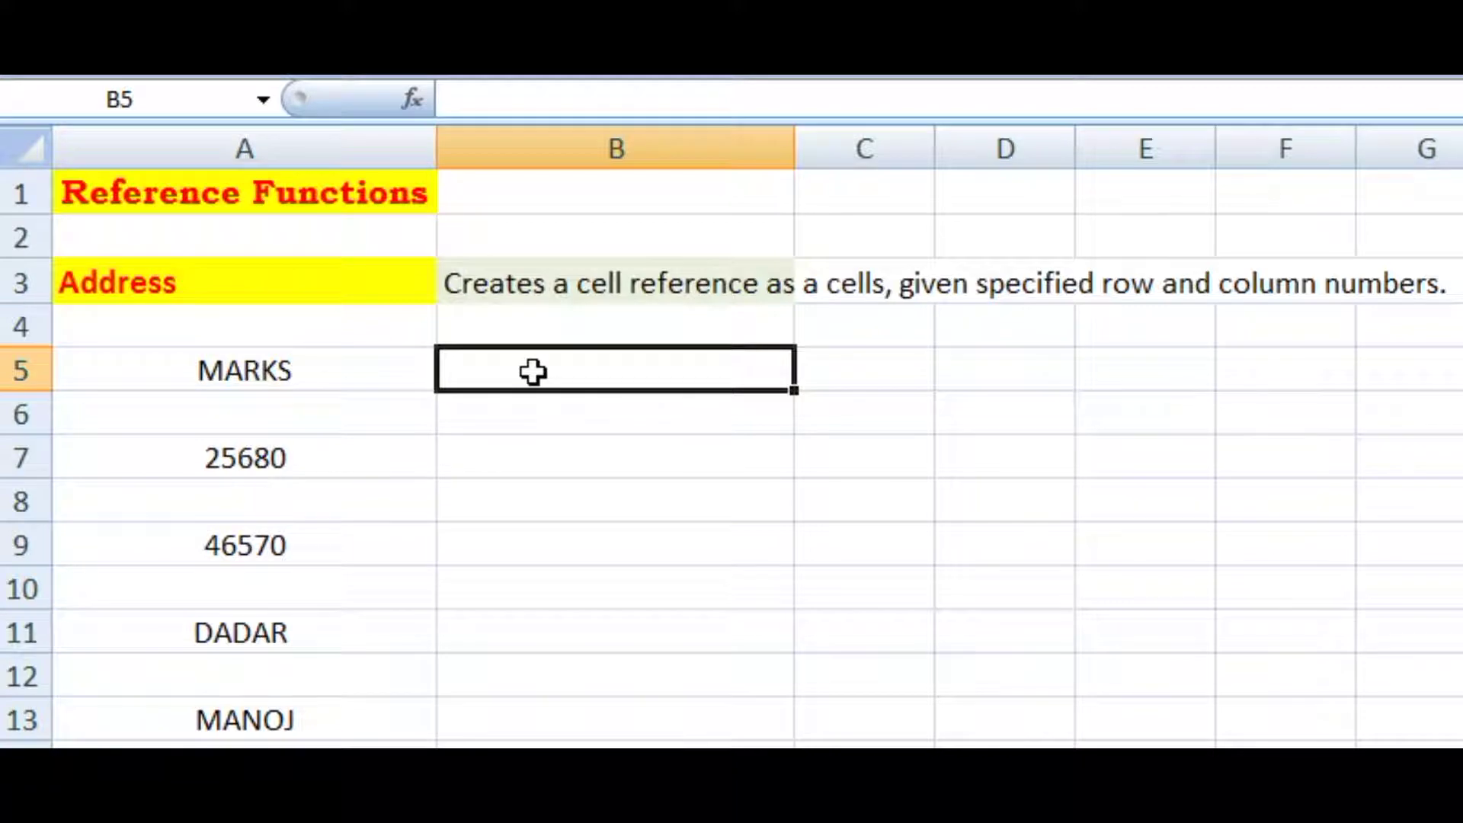
pyautogui.write('=')
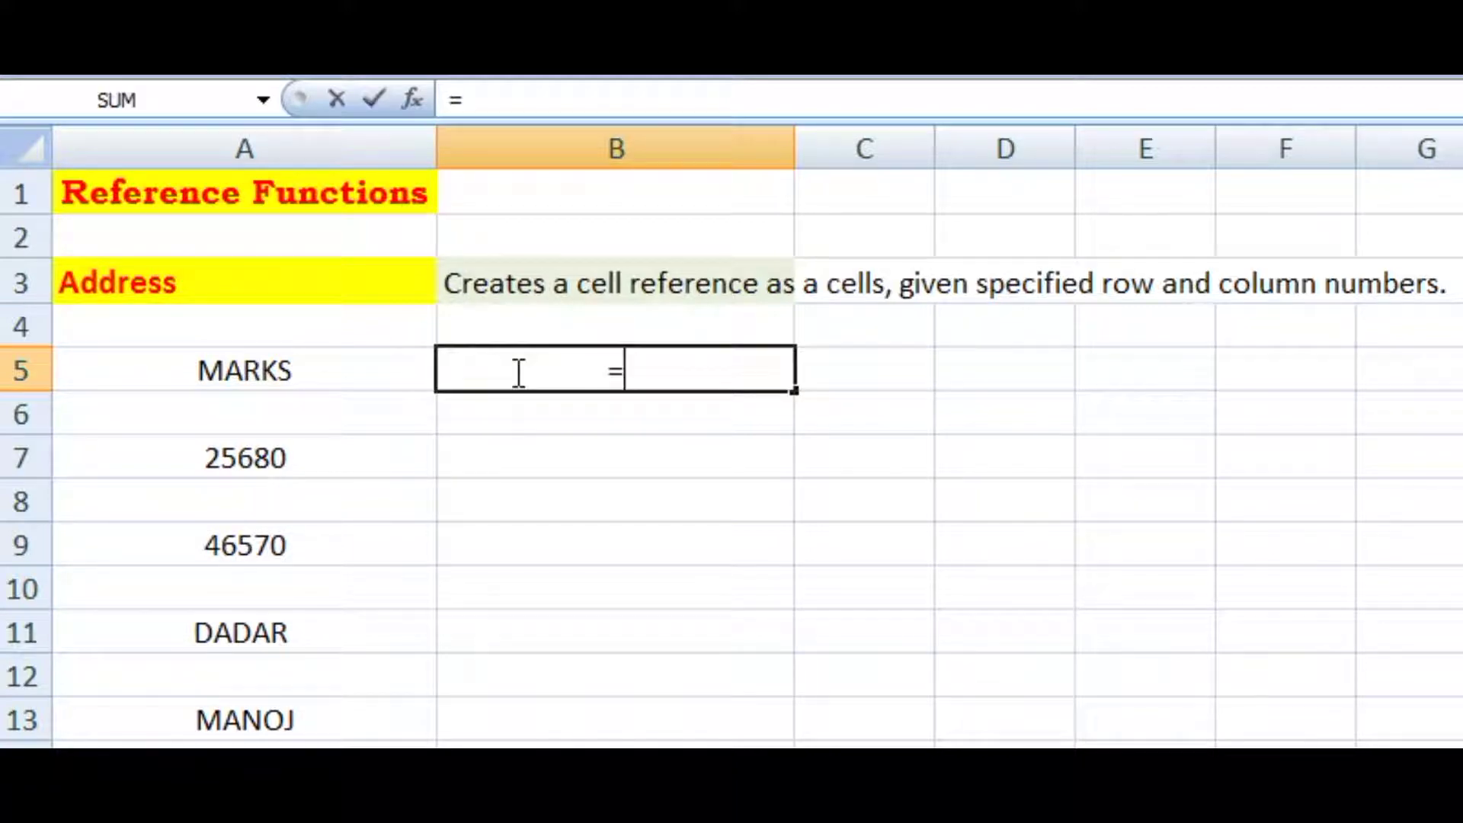
pyautogui.write('A')
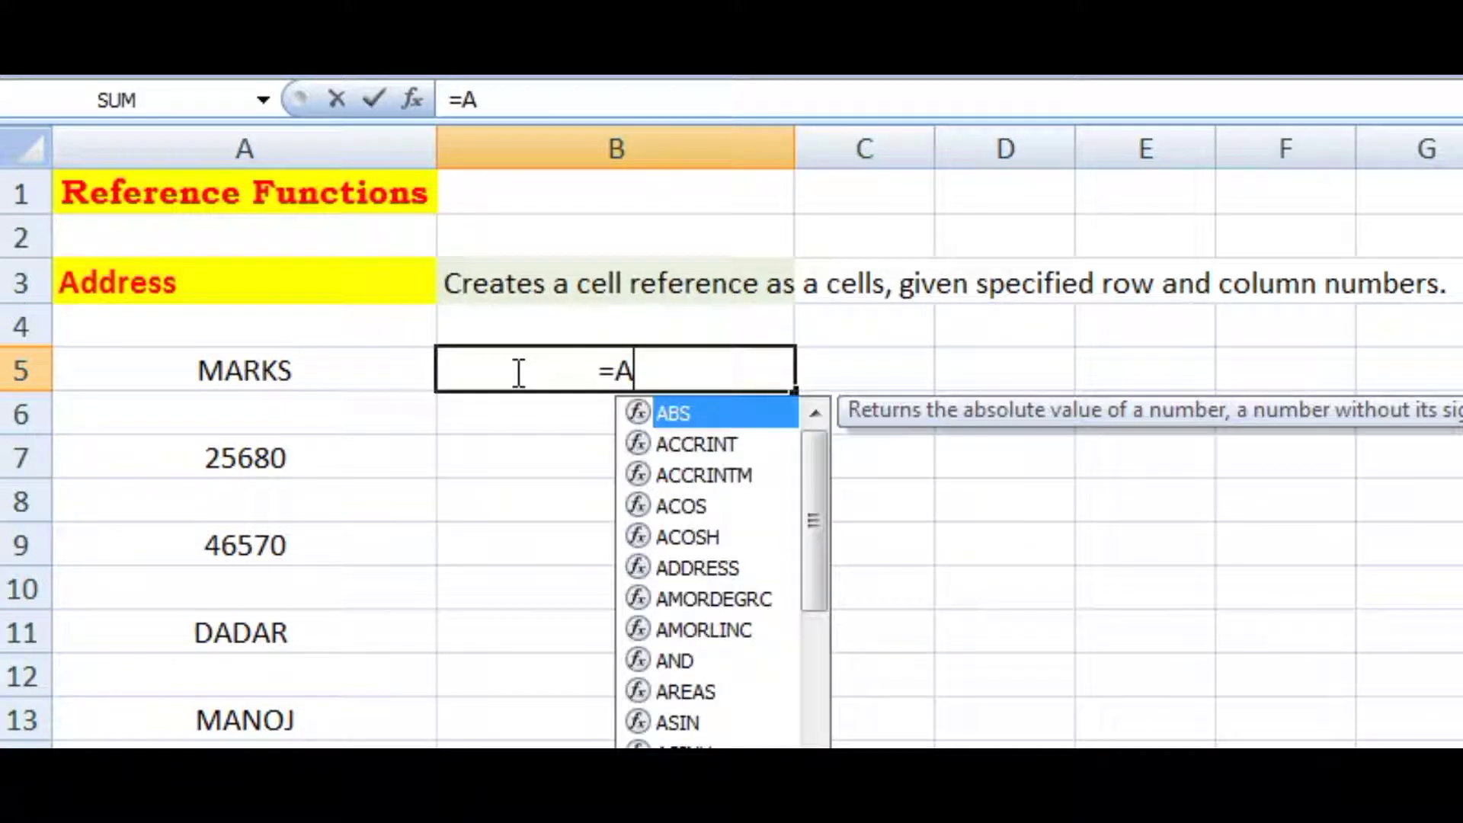
pyautogui.write('DDRESS')
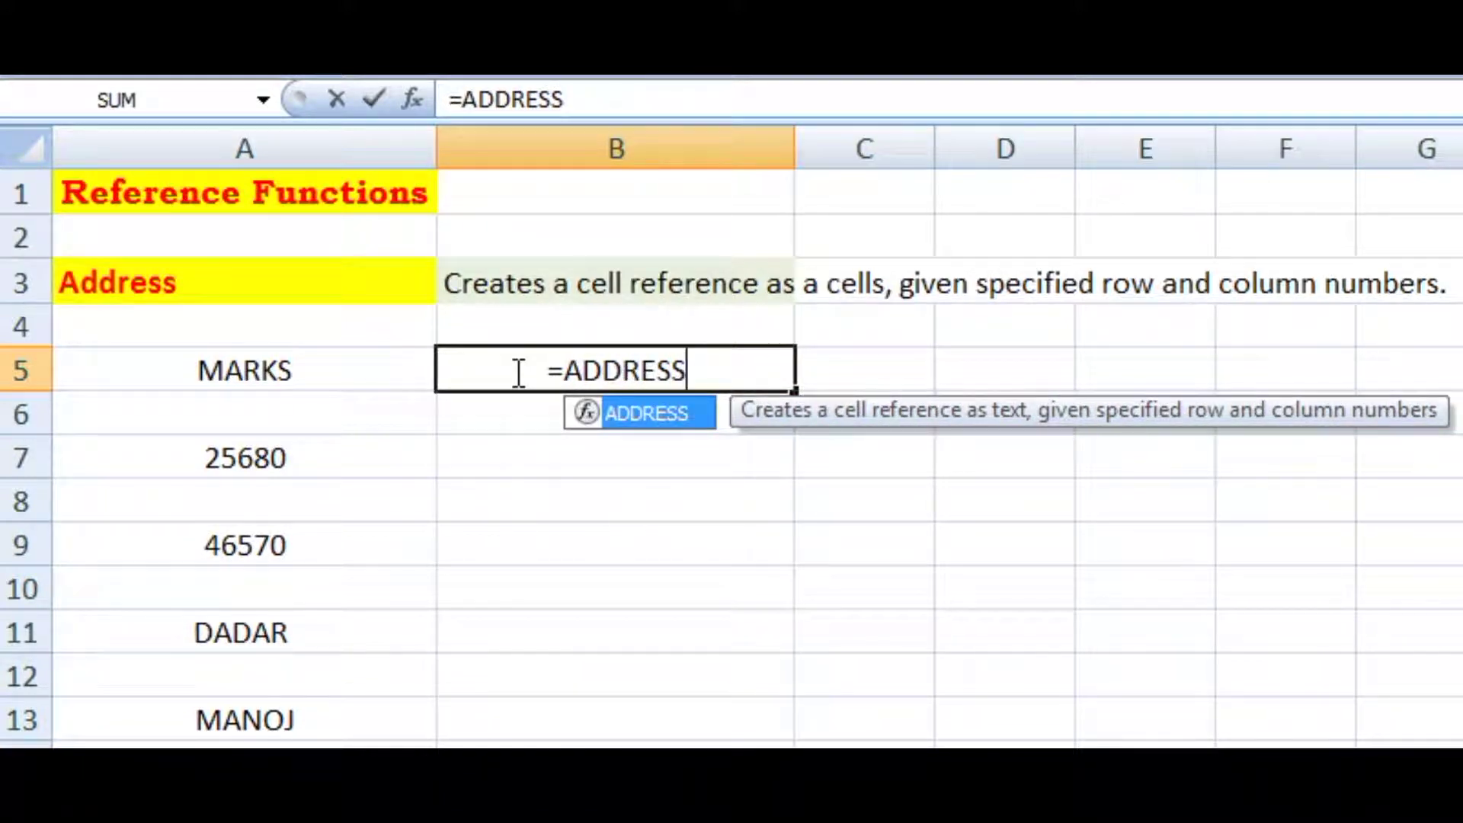
pyautogui.write('(')
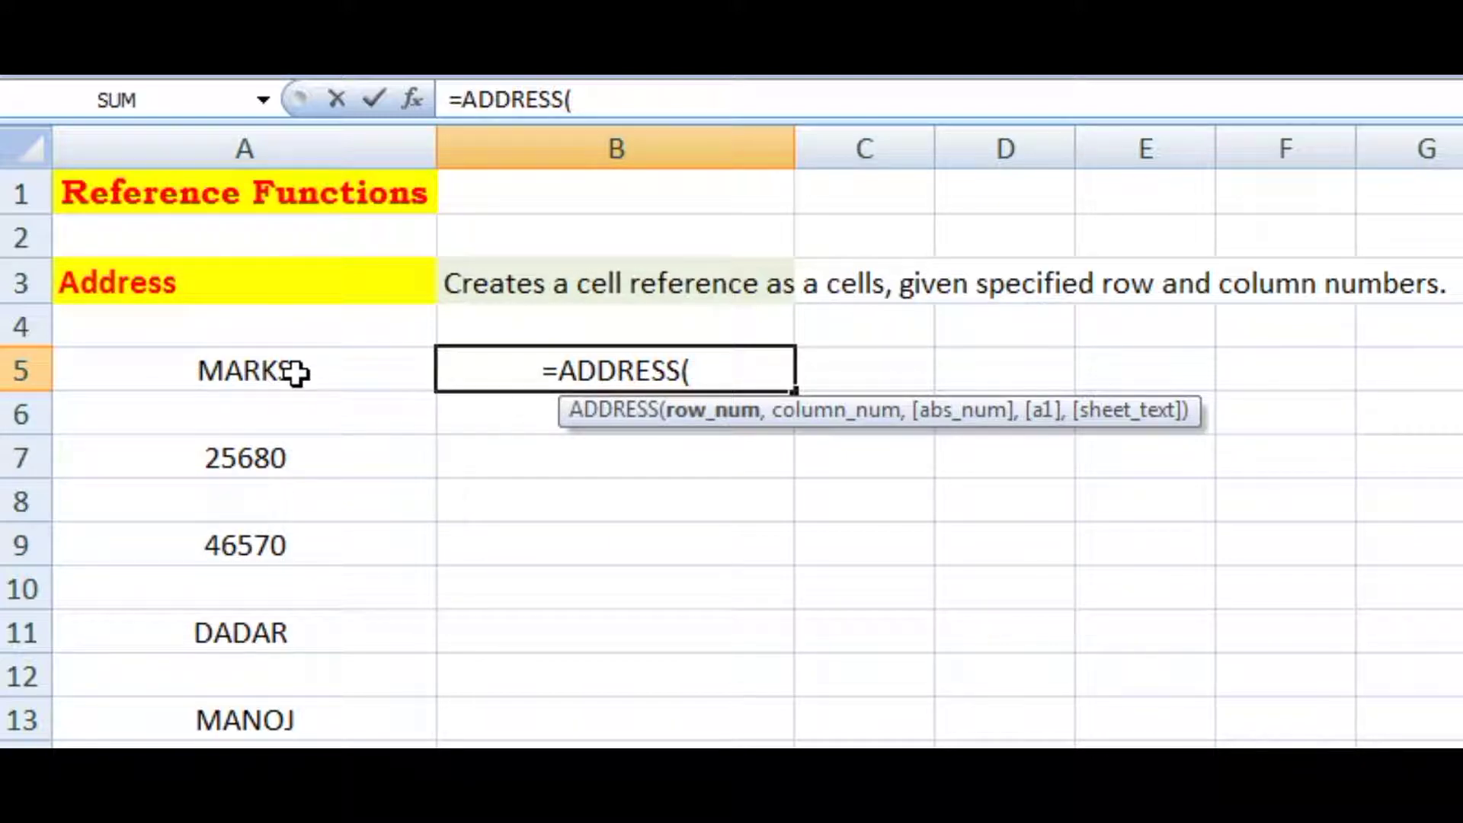
pyautogui.write('5,')
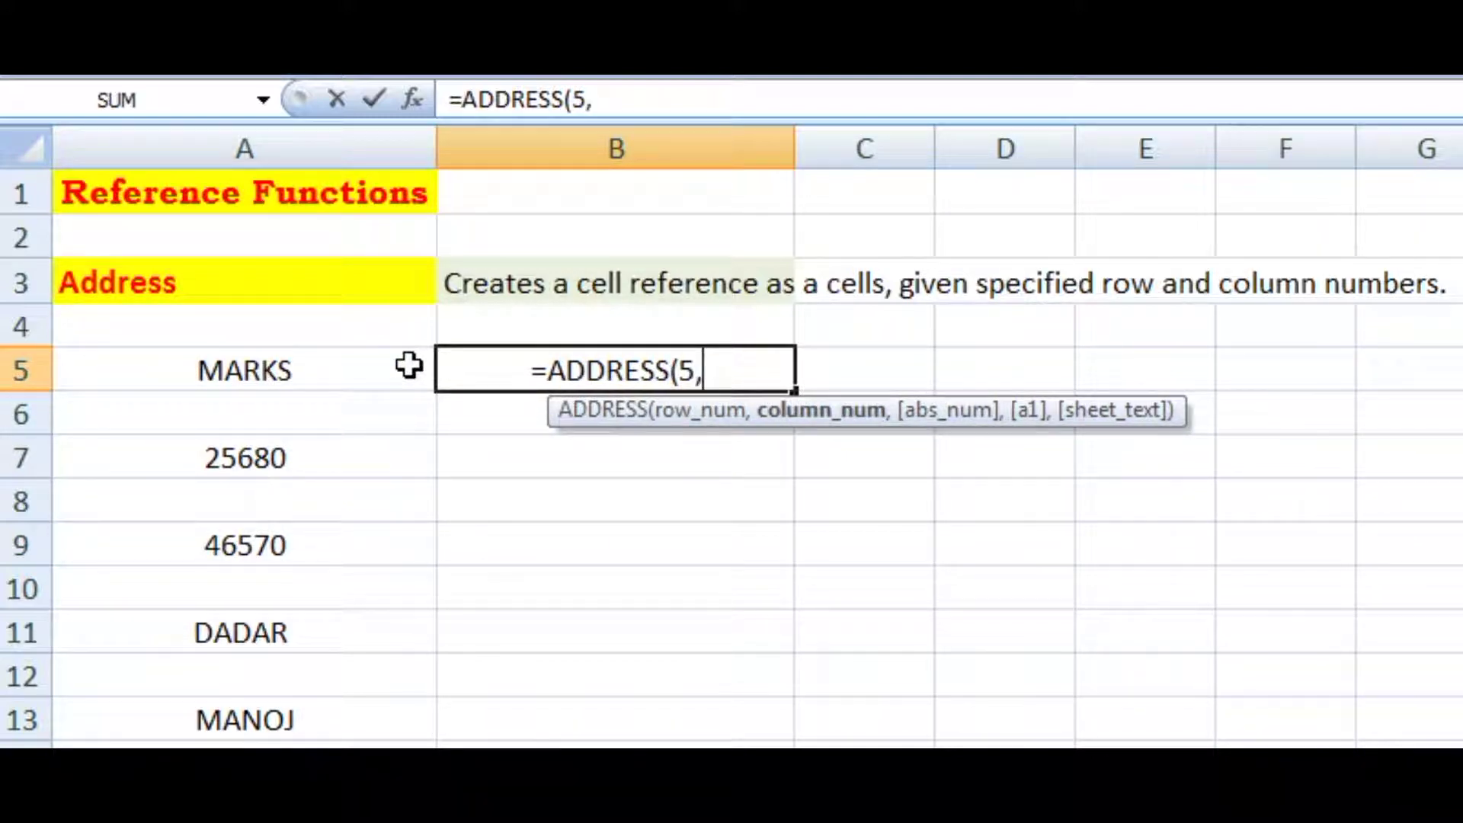
pyautogui.write('1')
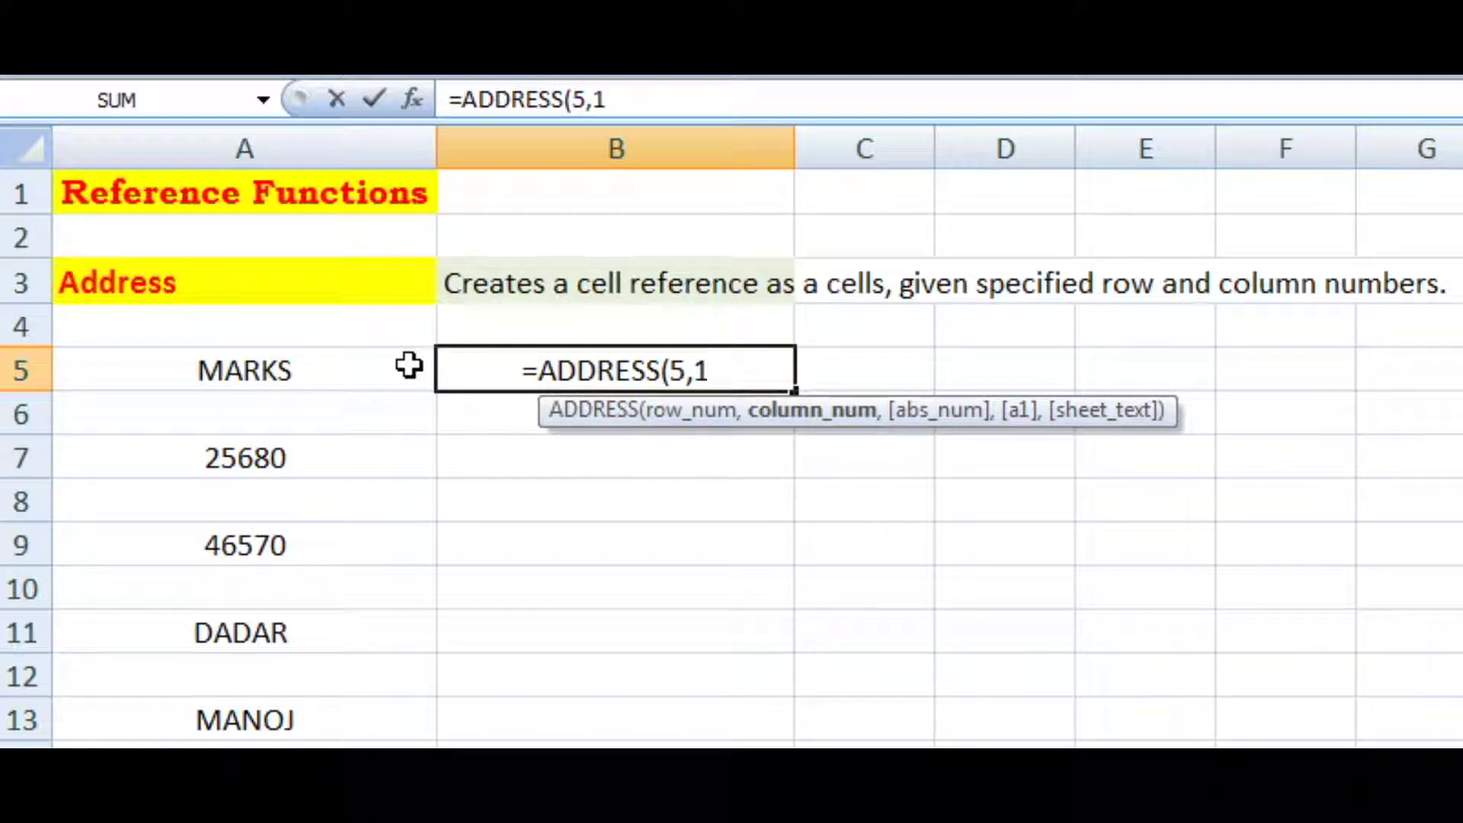
pyautogui.write(')')
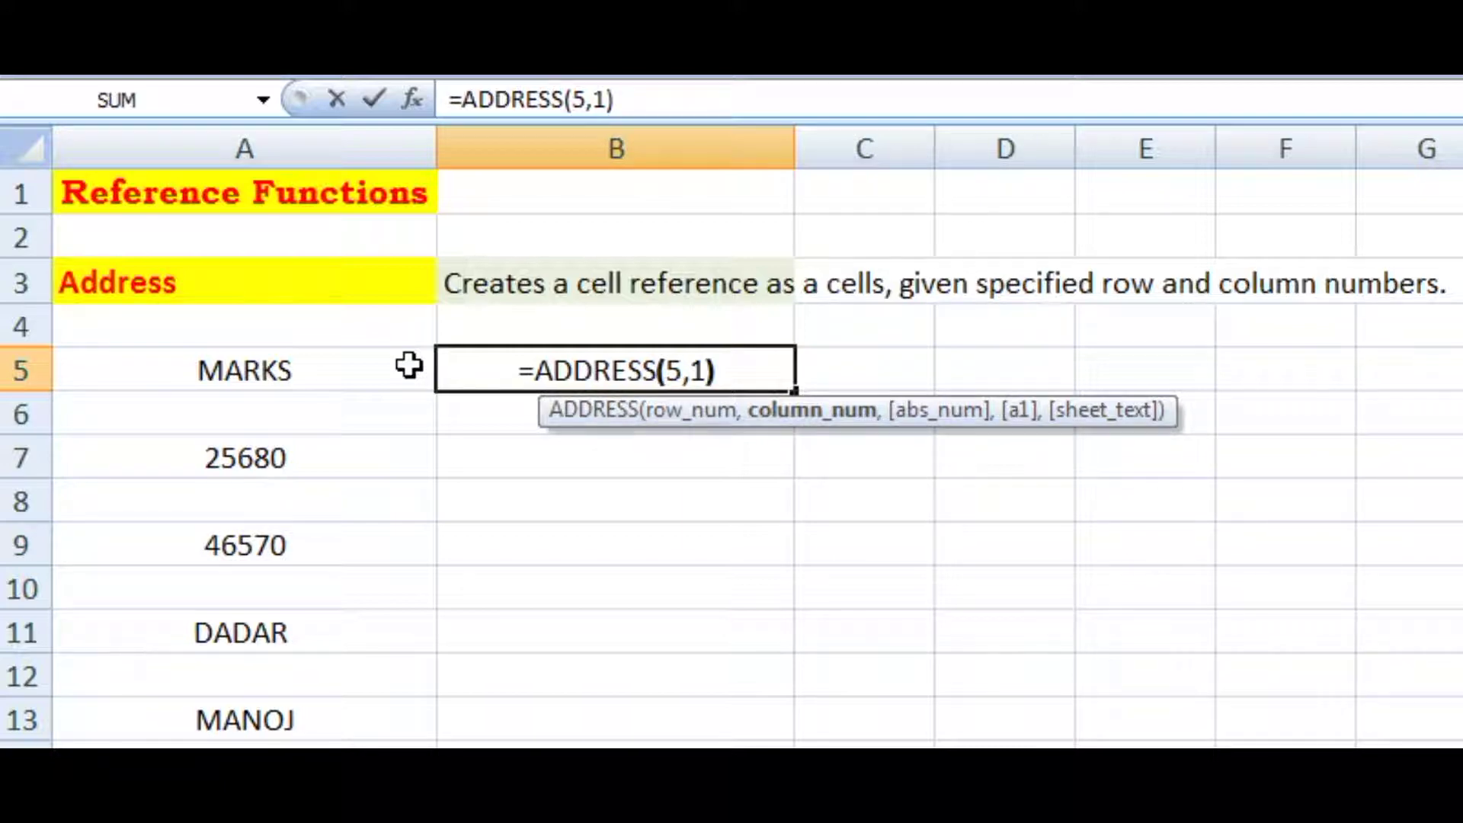
pyautogui.press('Return')
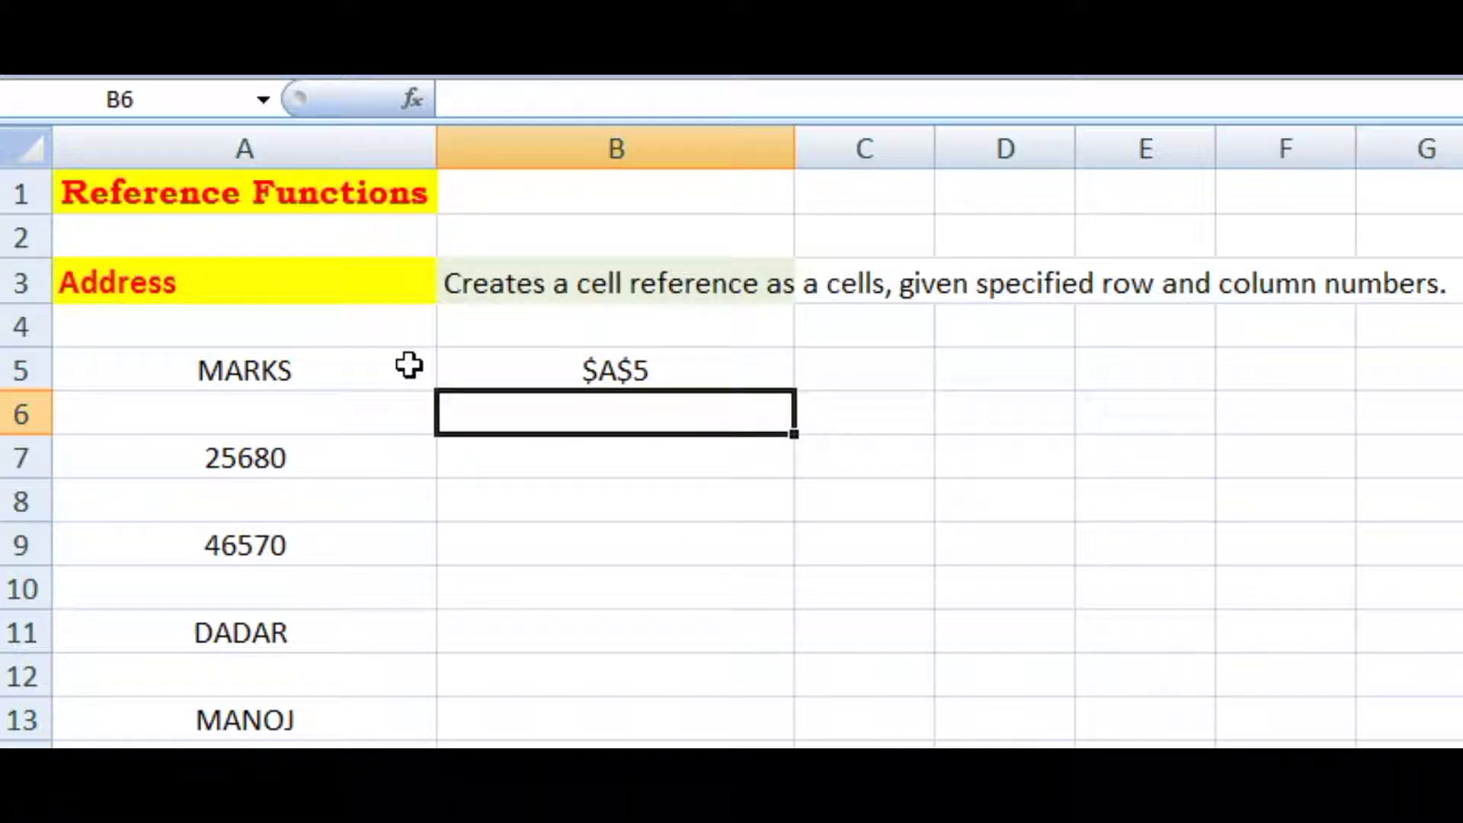
pyautogui.click(358, 374)
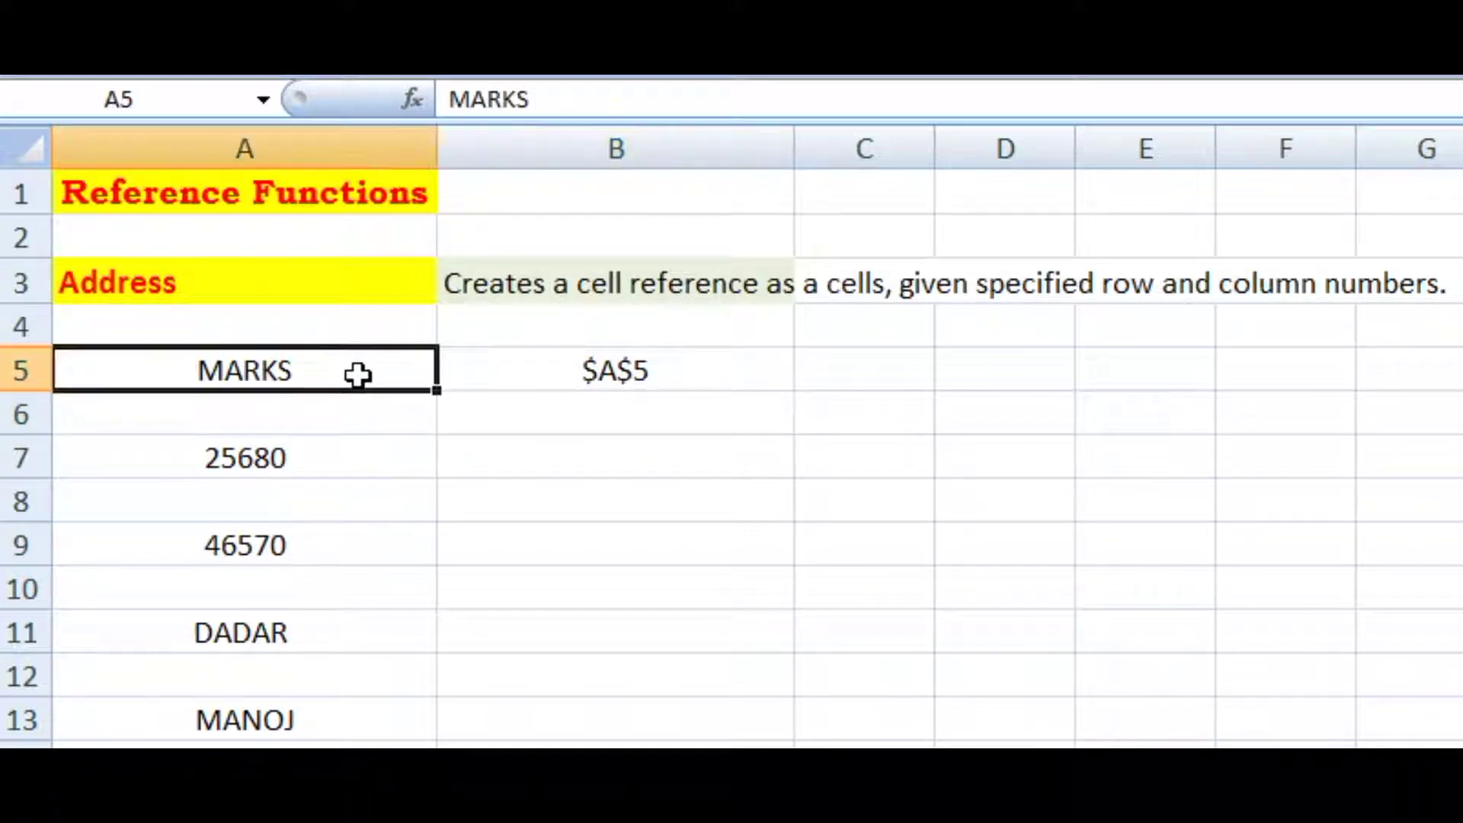
pyautogui.click(712, 369)
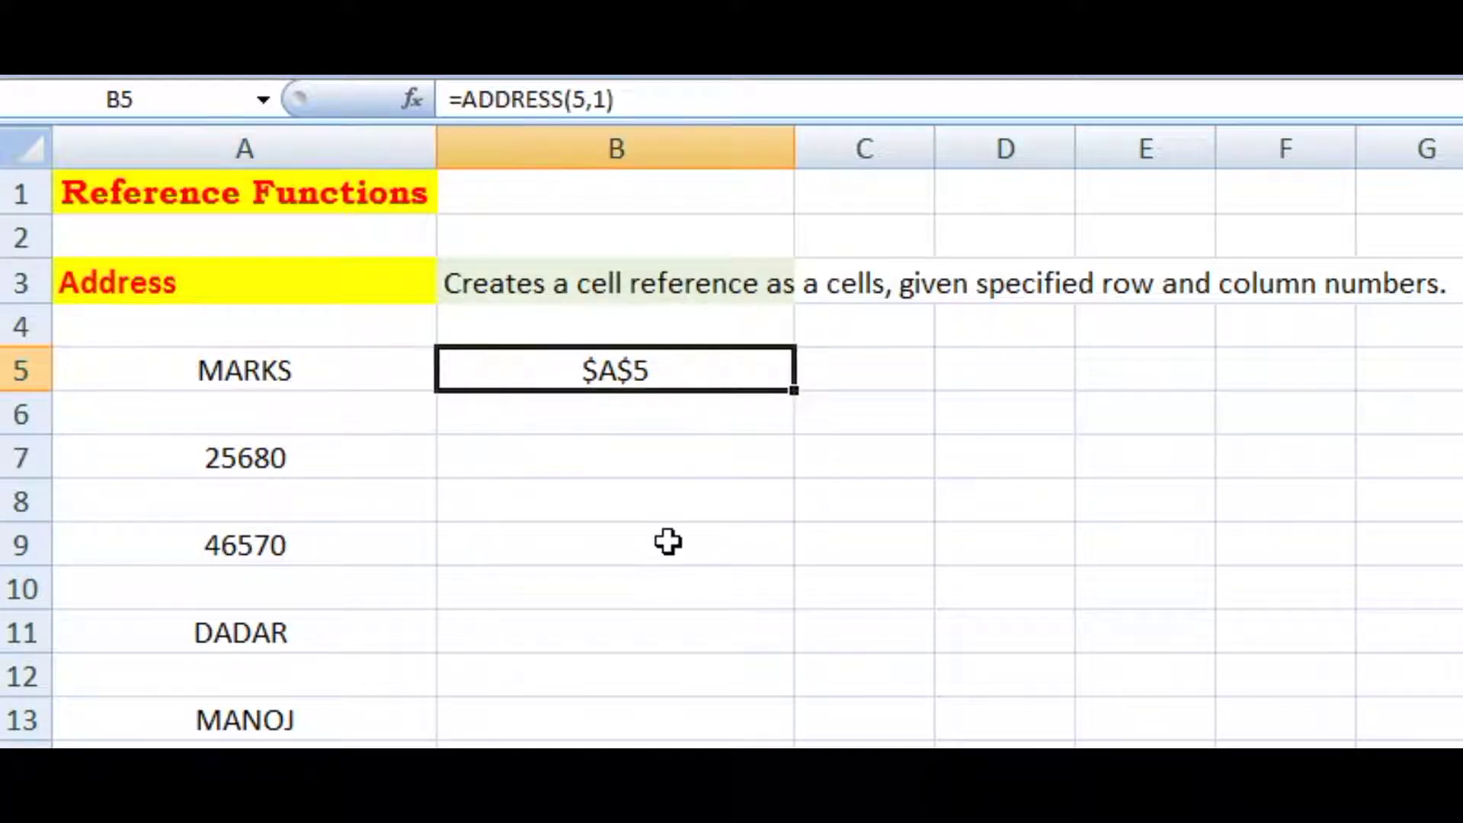
pyautogui.click(327, 387)
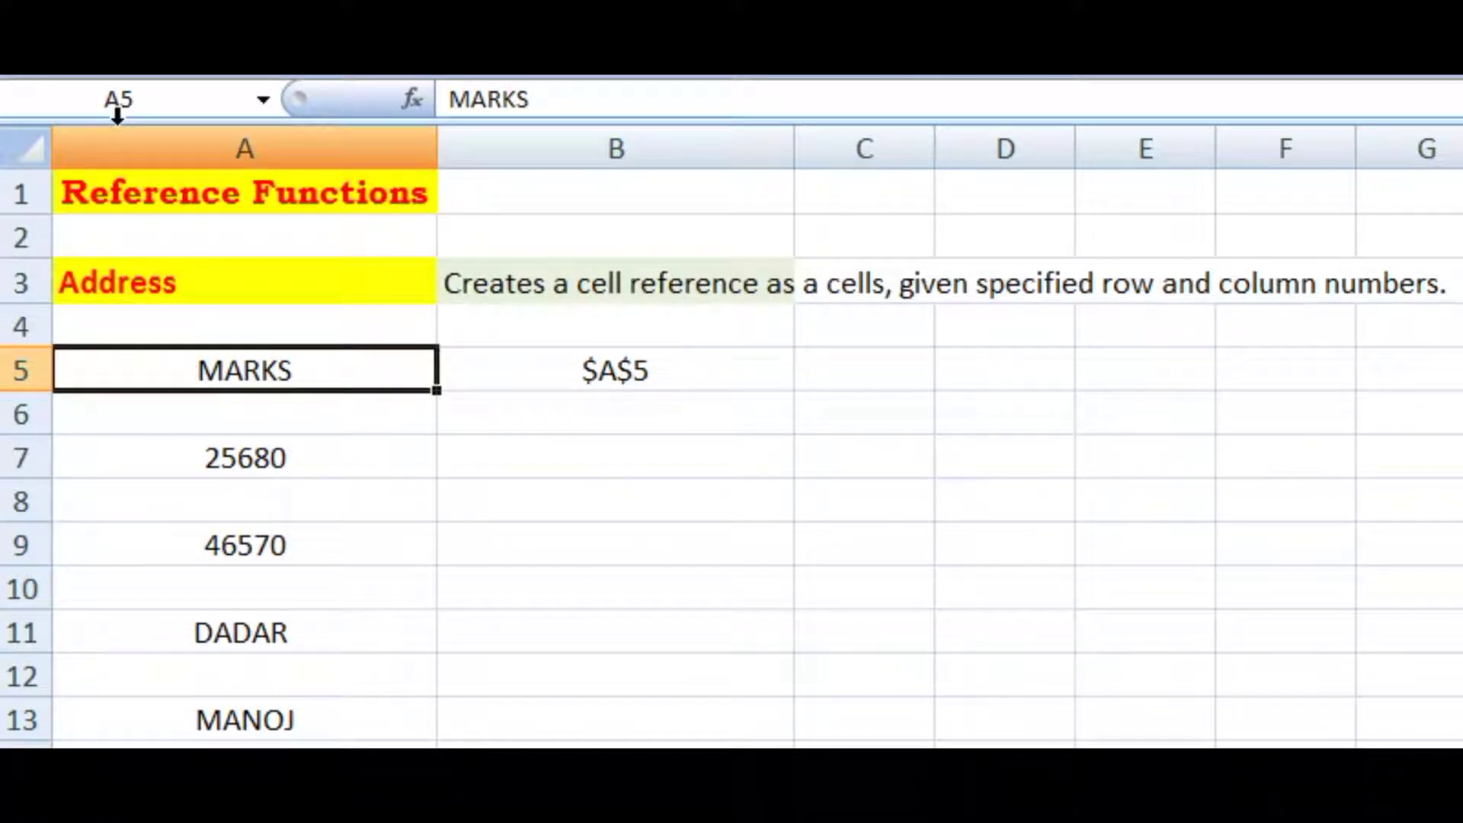
pyautogui.click(147, 105)
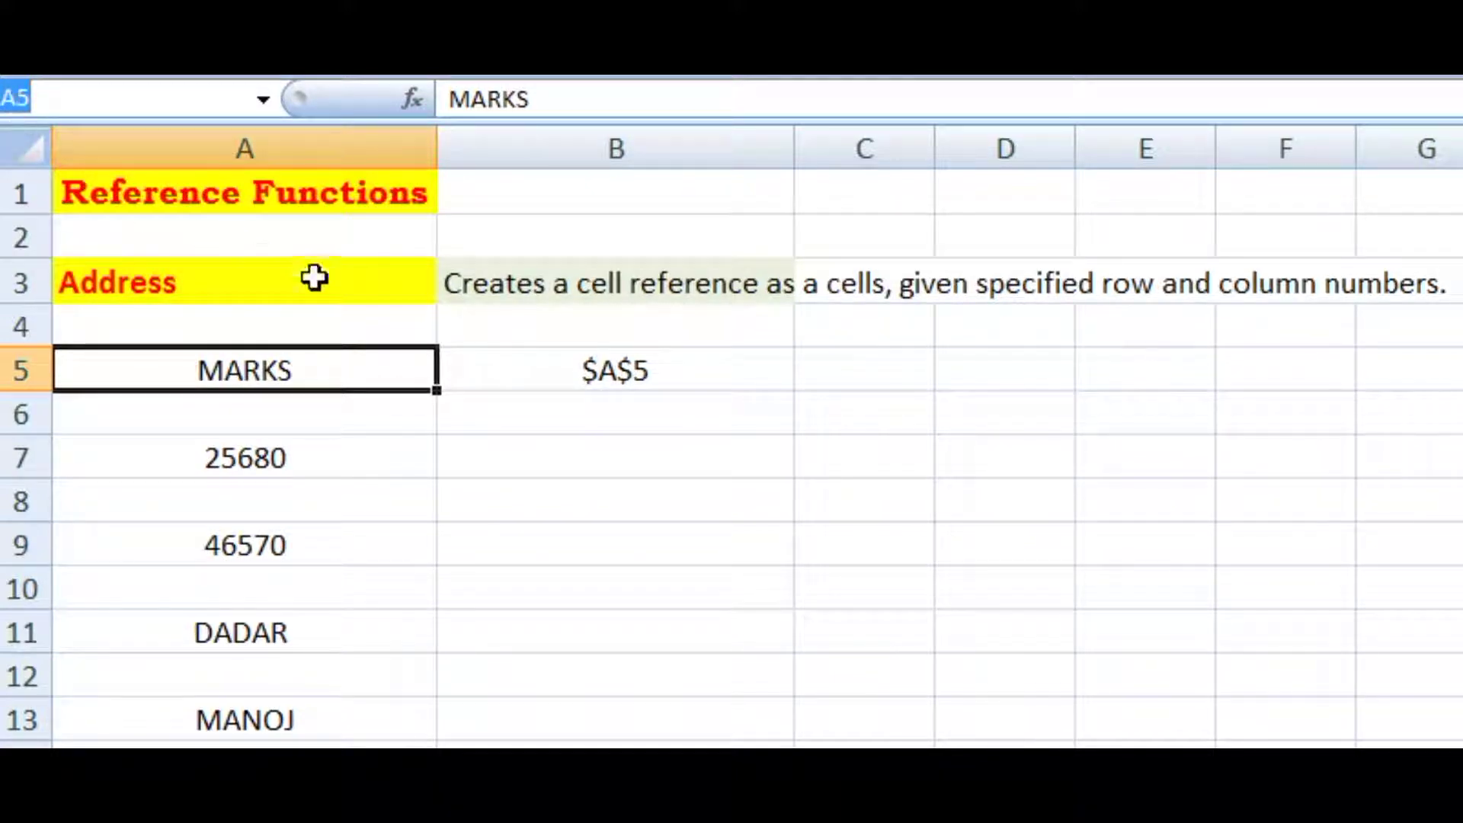
pyautogui.click(690, 367)
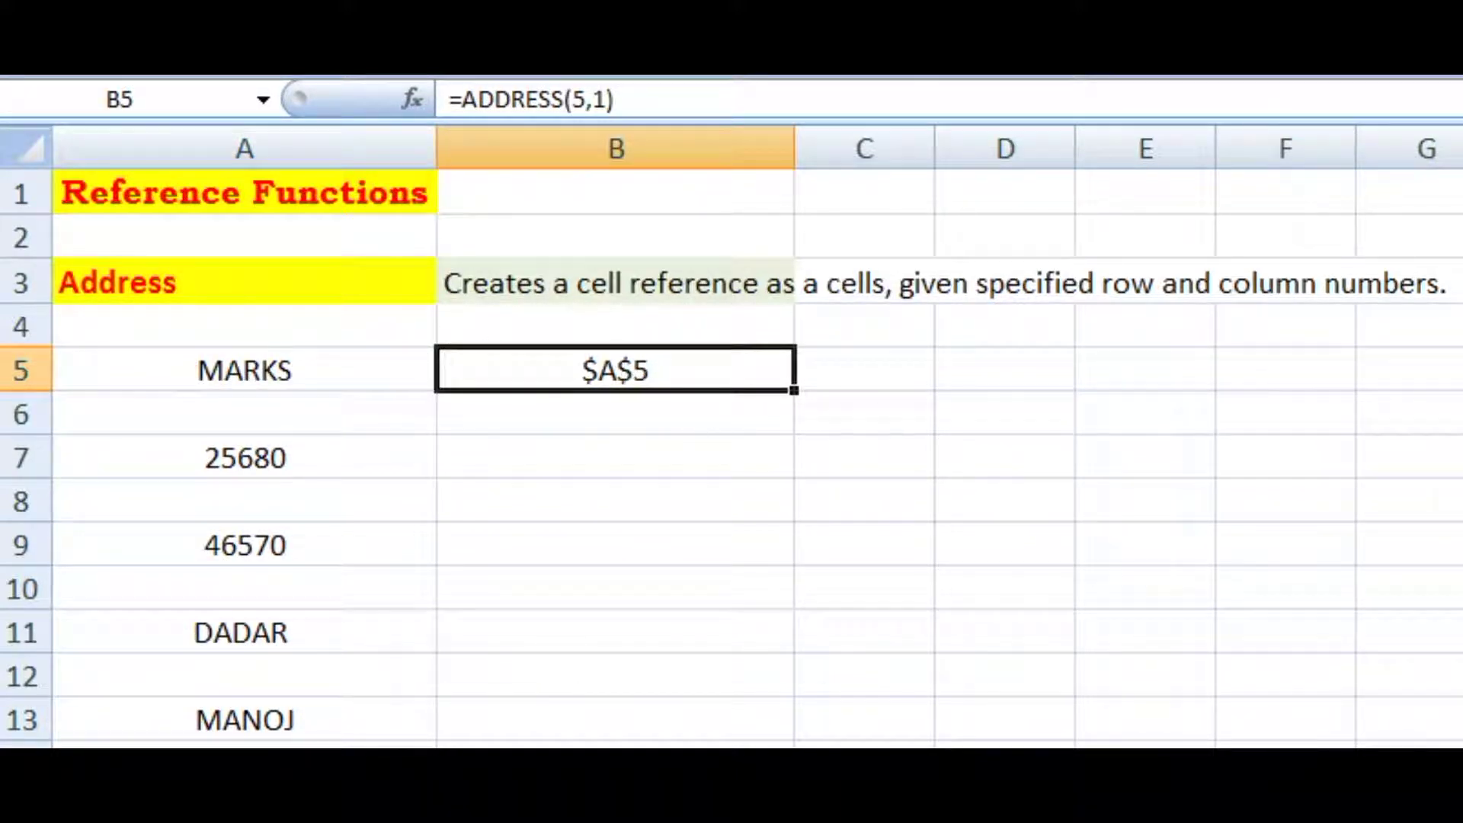
pyautogui.click(346, 455)
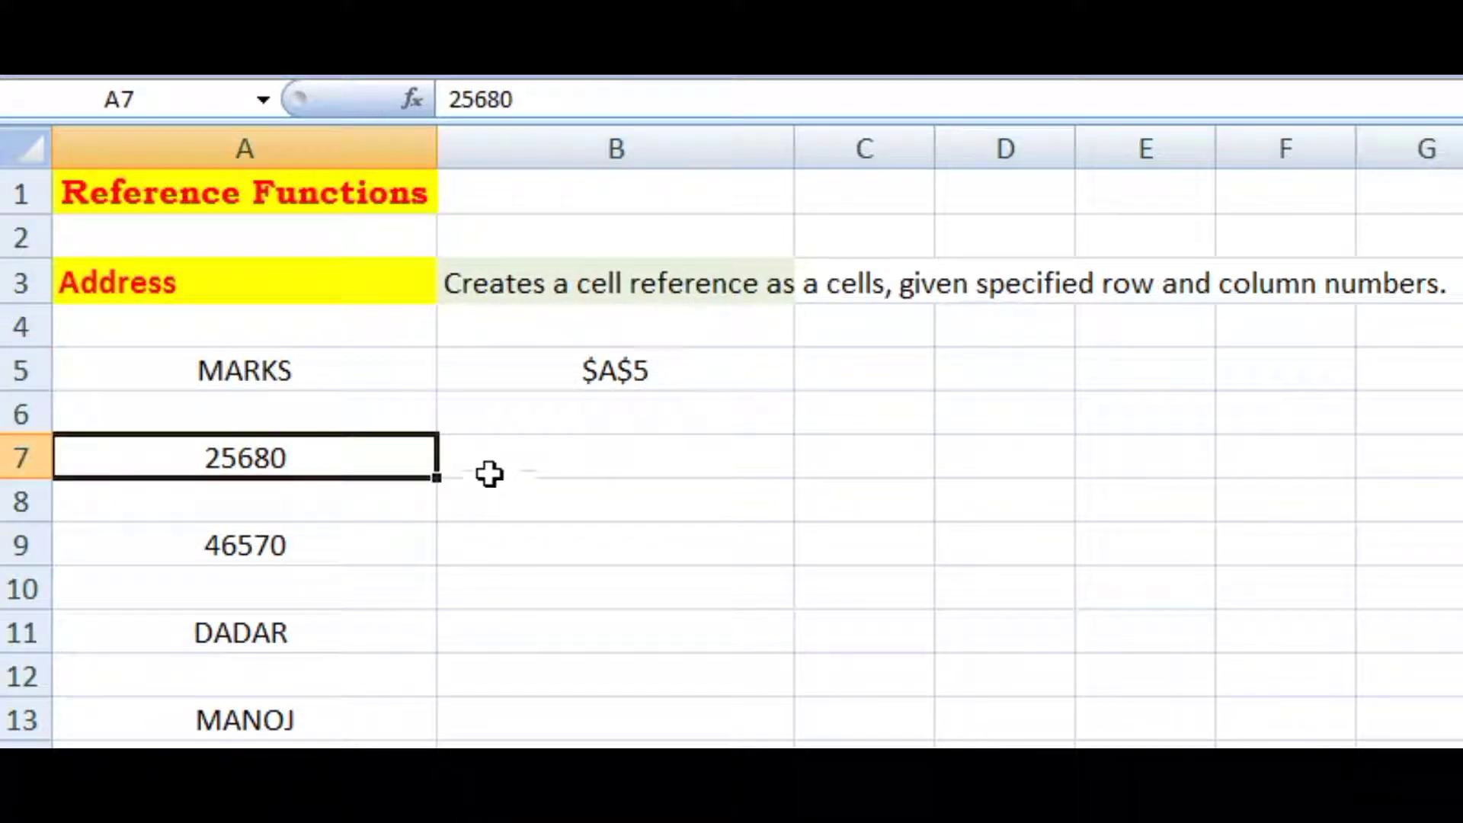
pyautogui.click(496, 457)
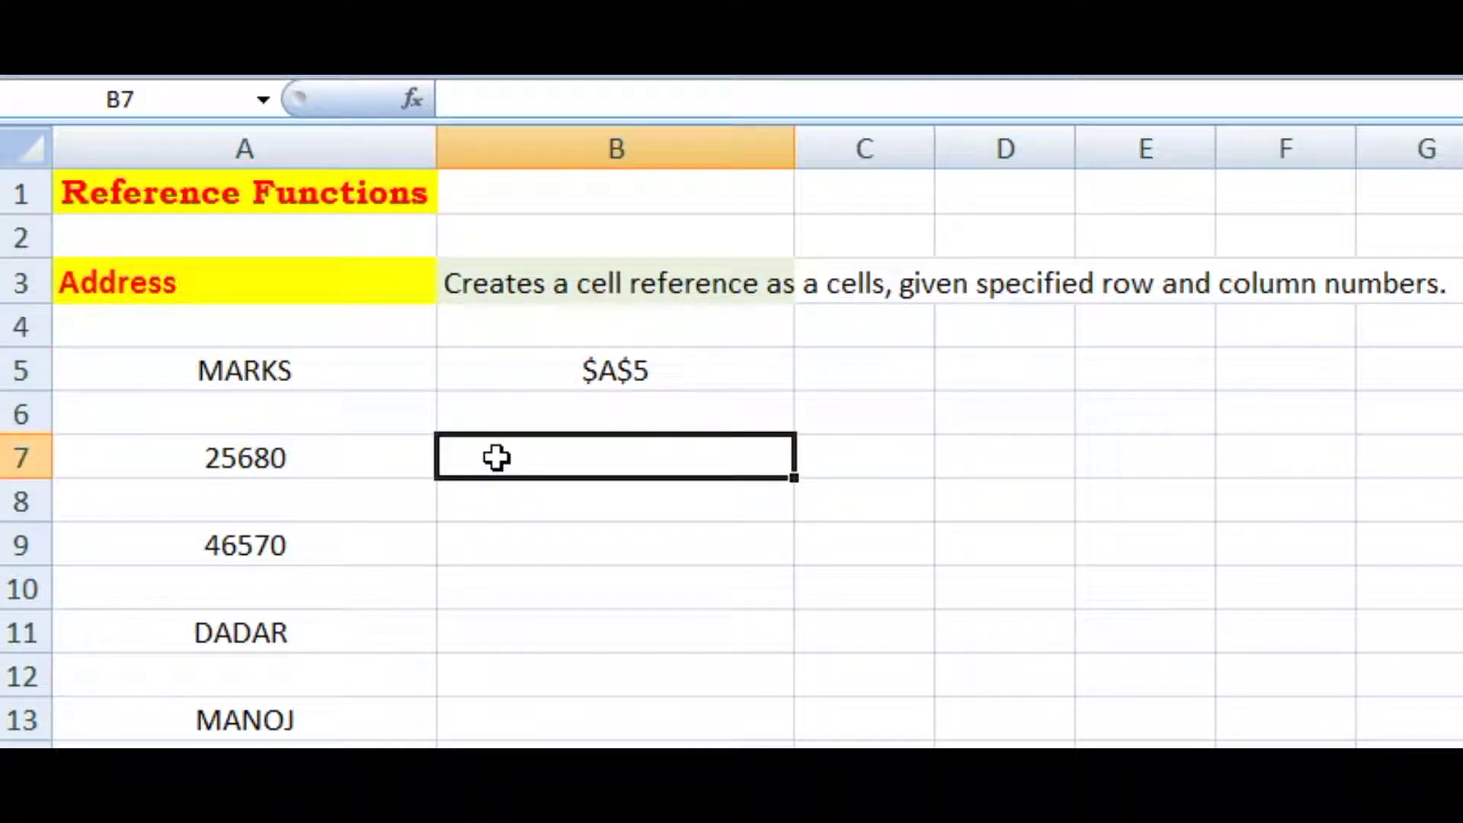
# Step: Enter =ADDRESS(7,1) in B7 to return $A$7 beside 25680
pyautogui.write('=')
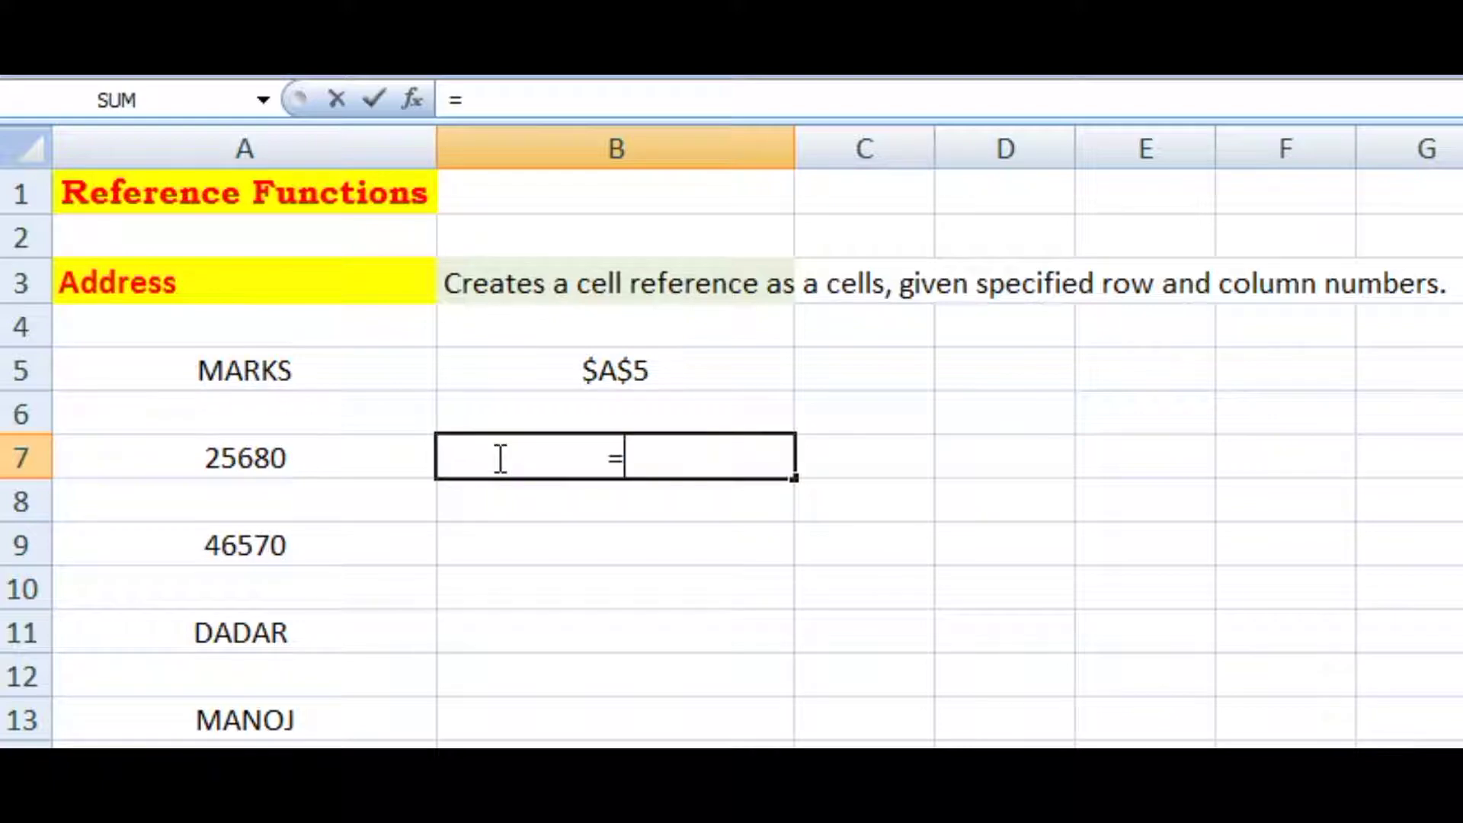
pyautogui.write('ADDRESS')
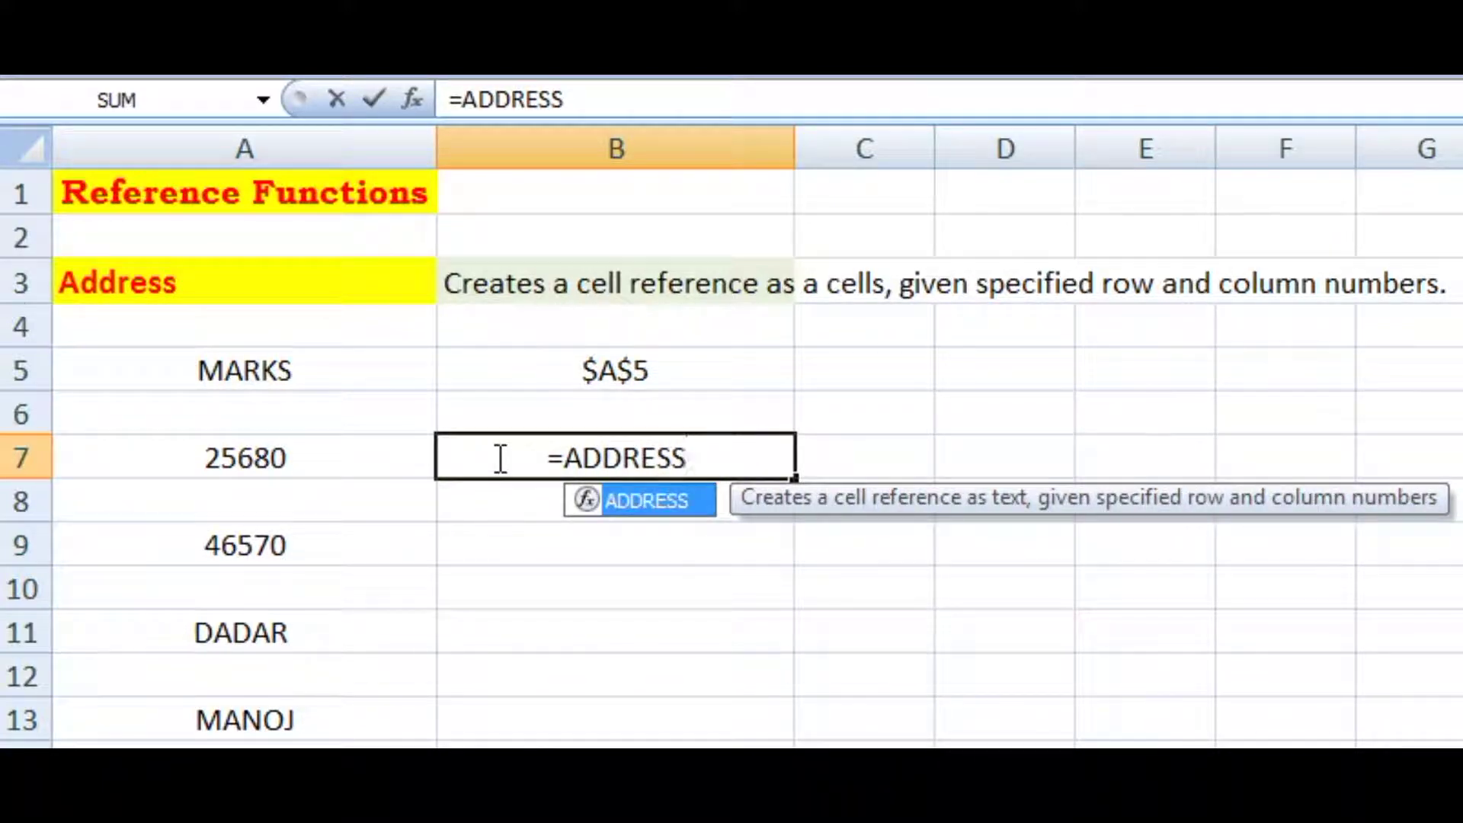
pyautogui.write('(')
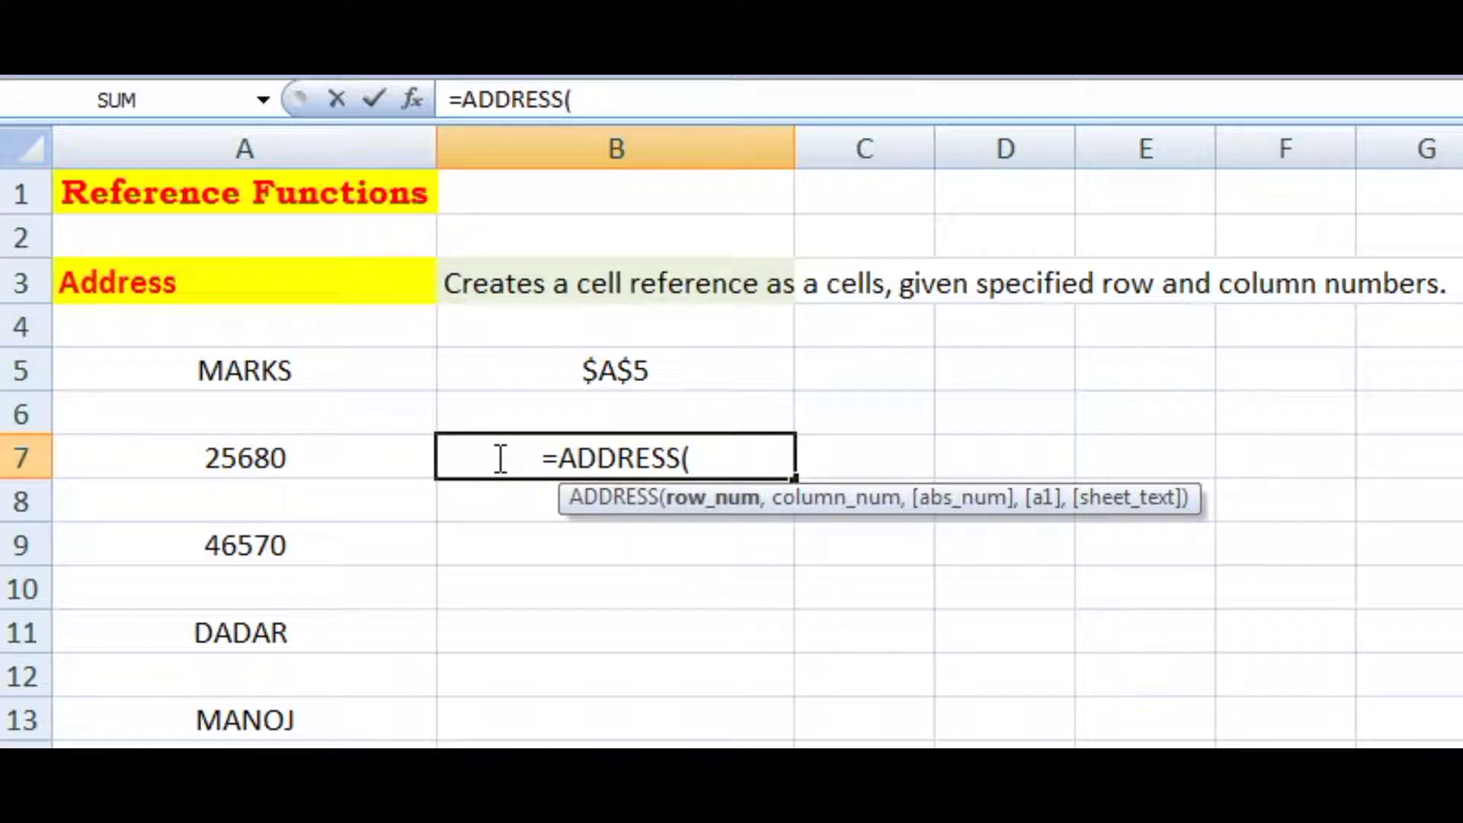
pyautogui.write('7,')
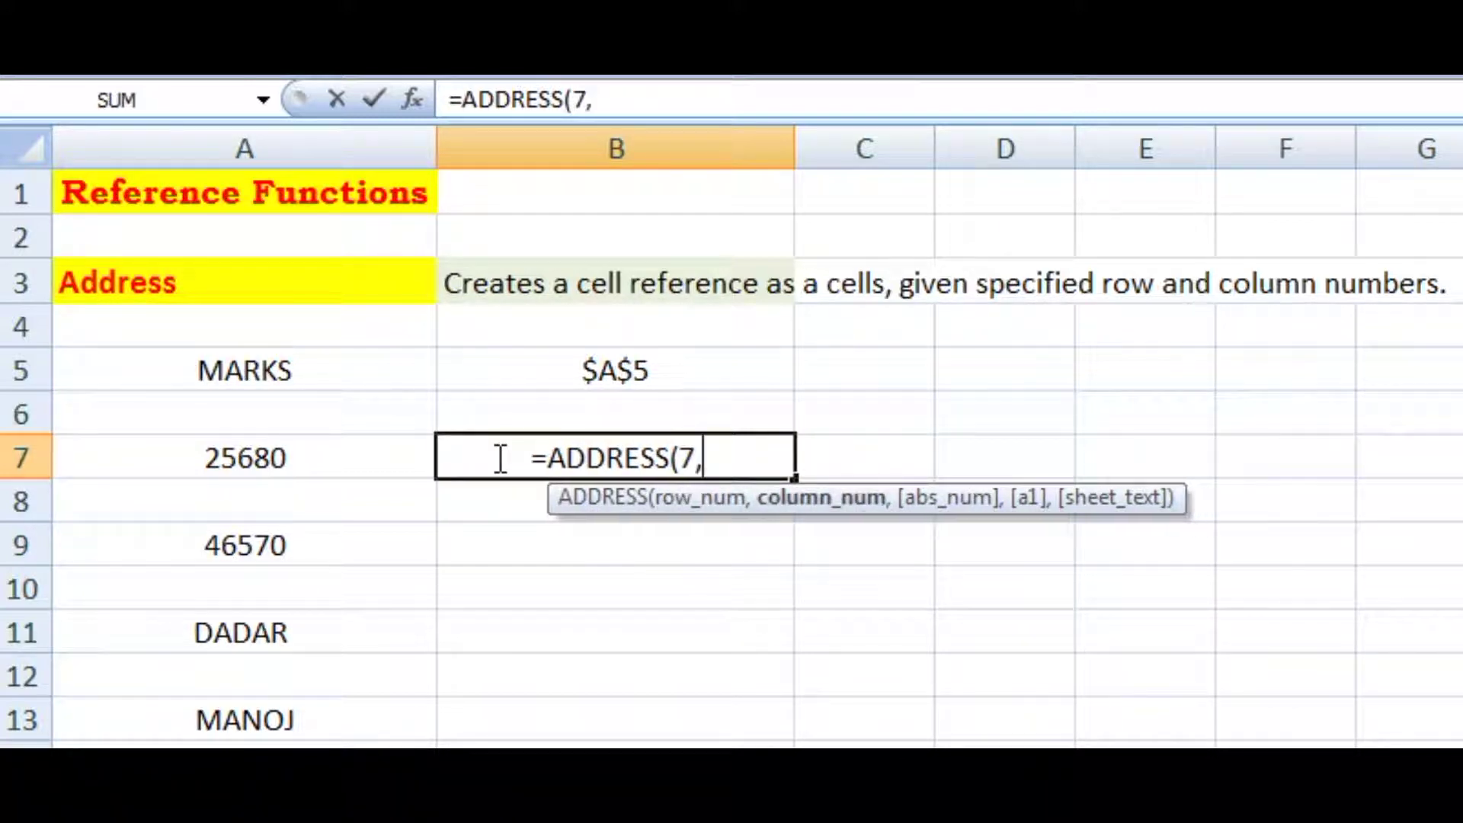
pyautogui.write('1')
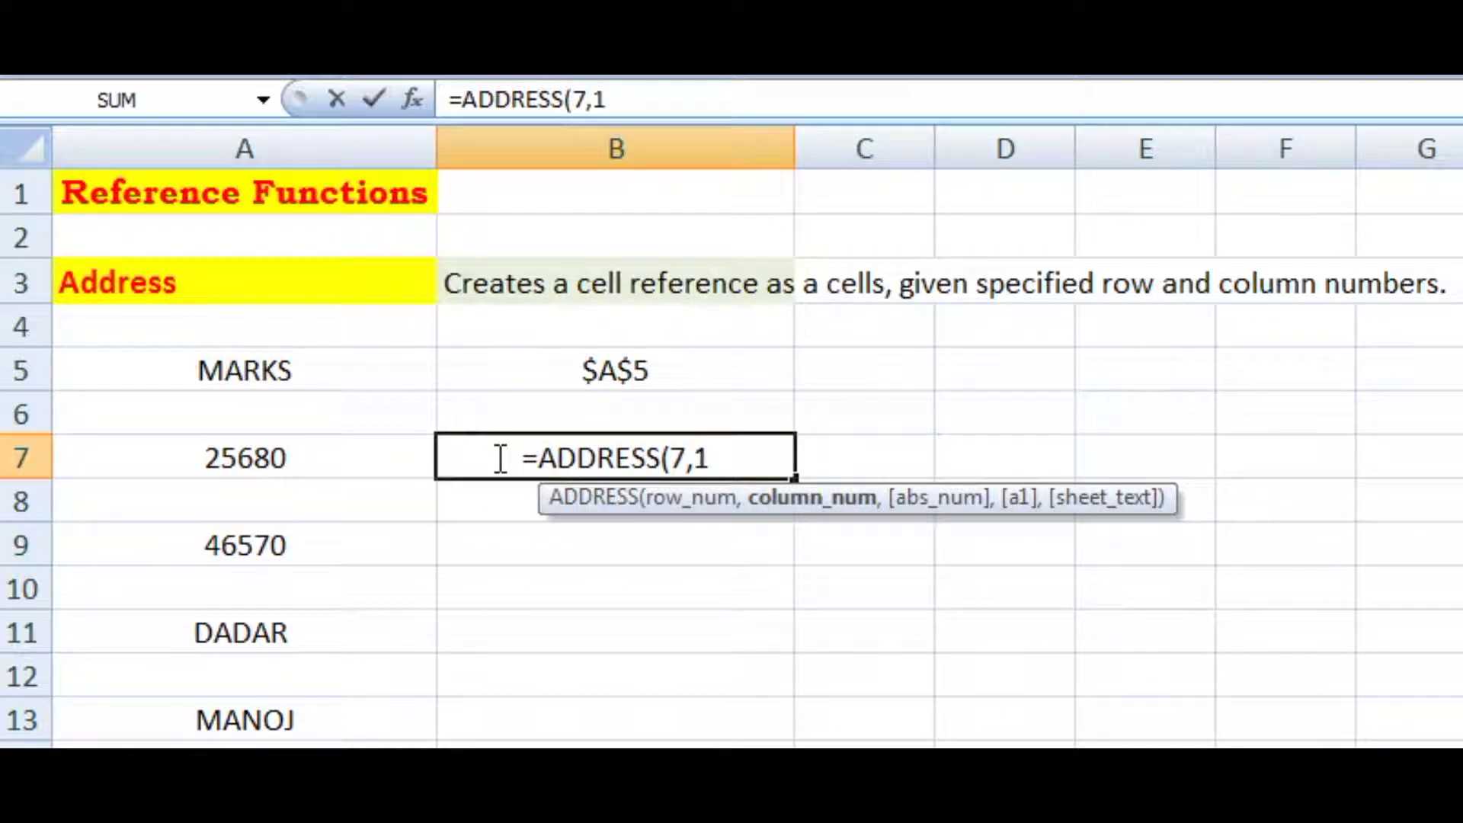
pyautogui.write(')')
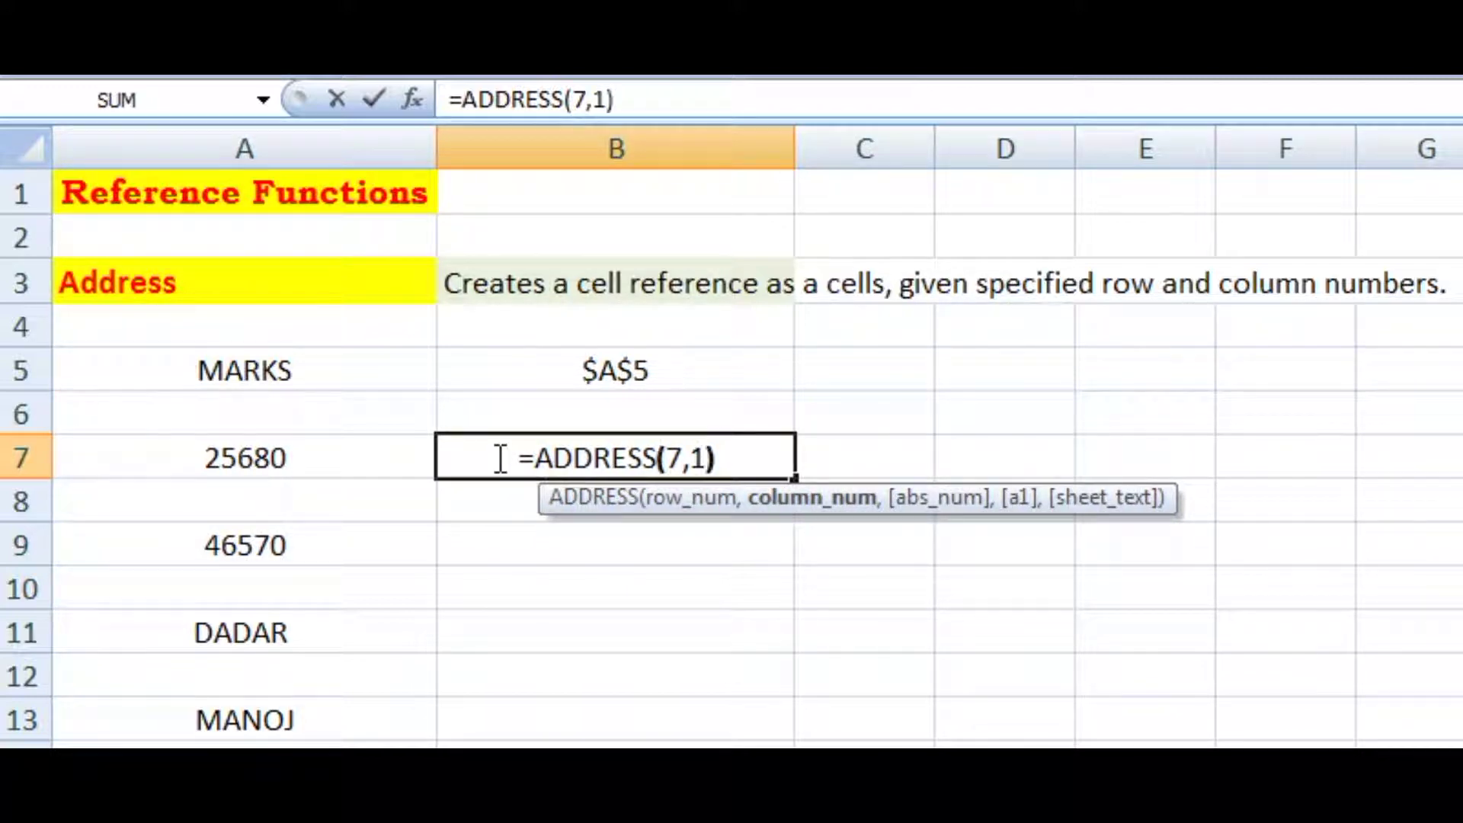
pyautogui.press('Tab')
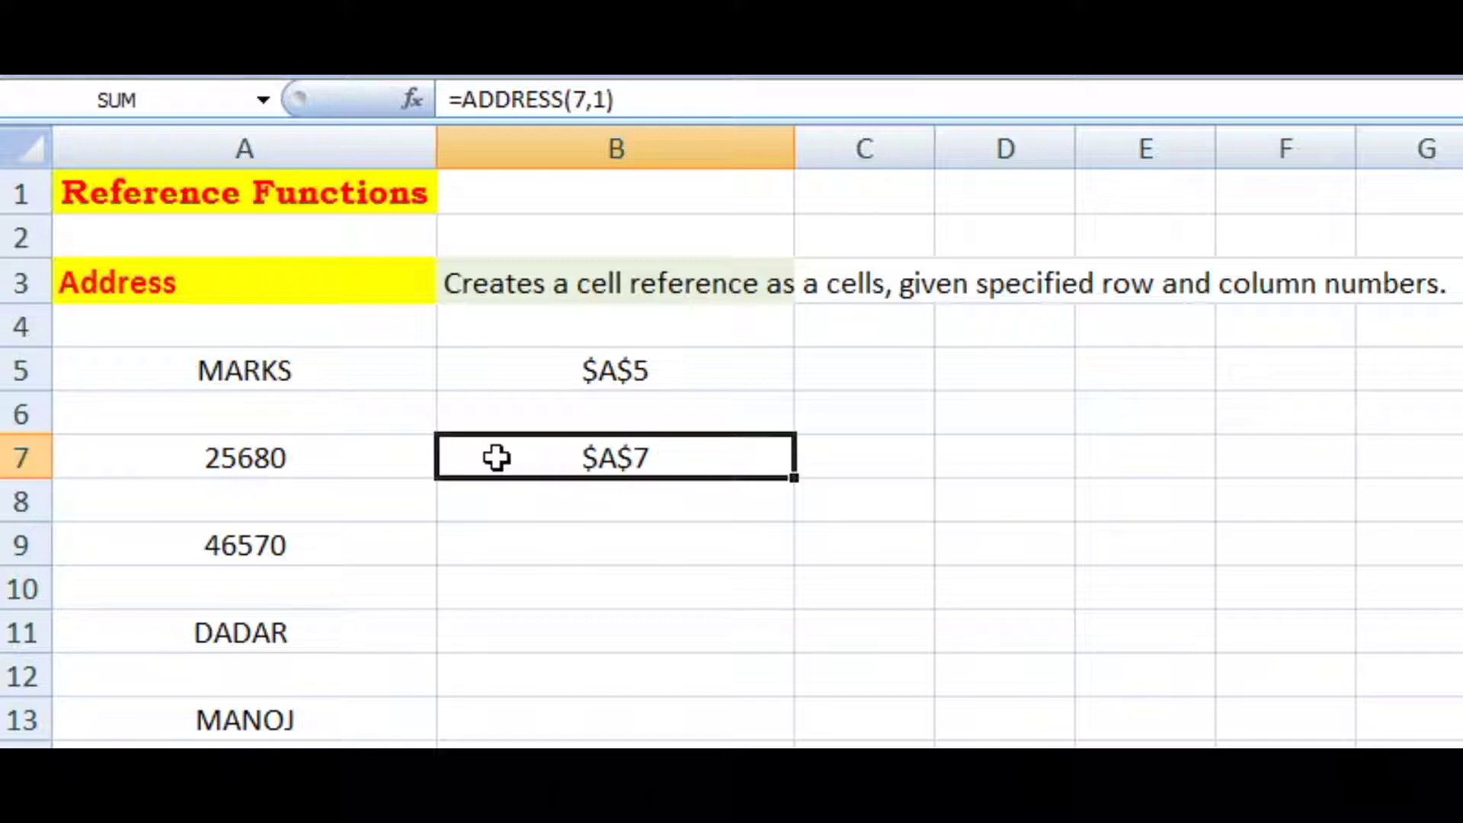
pyautogui.click(334, 457)
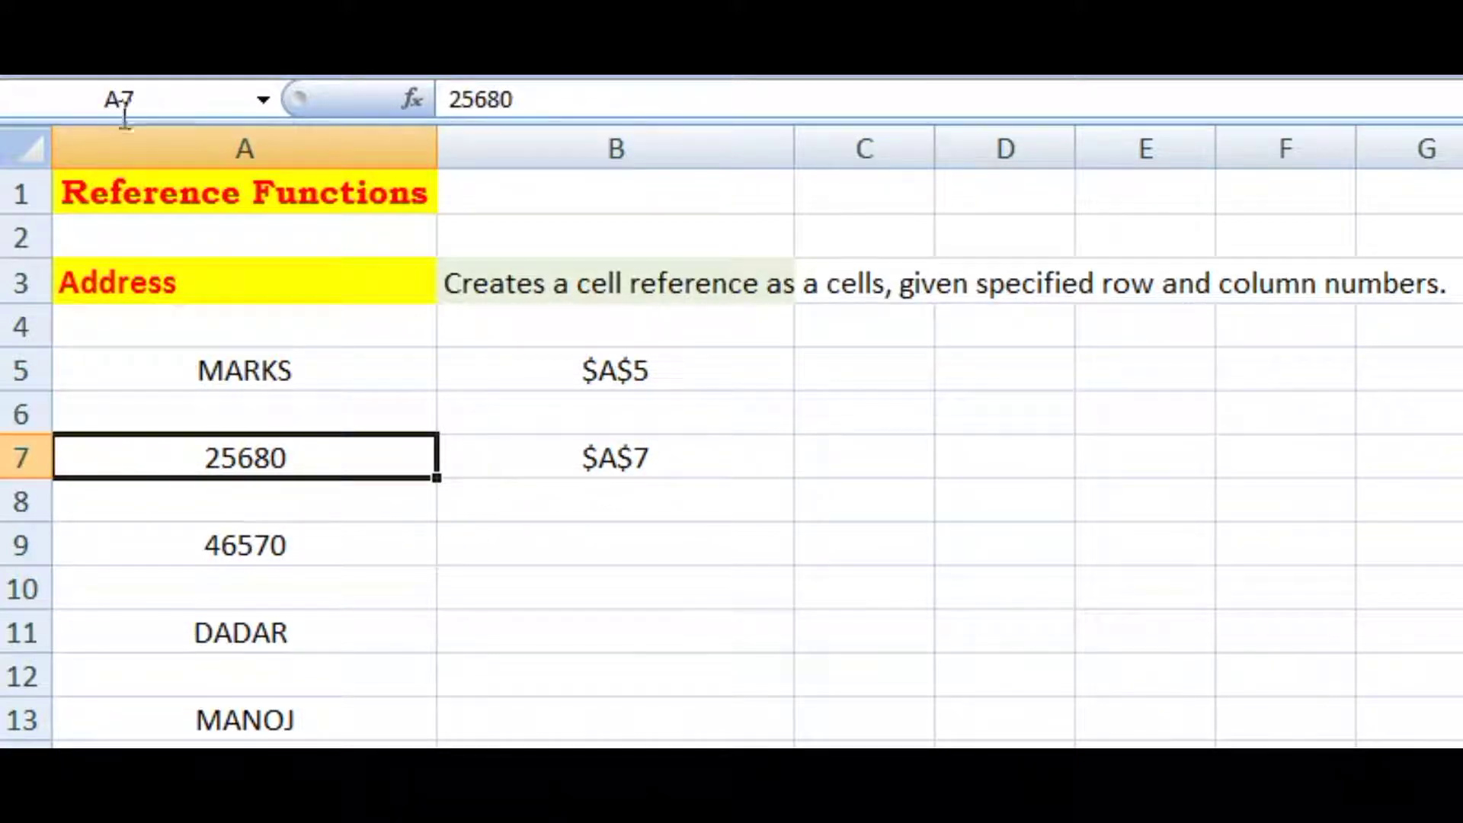
pyautogui.click(143, 96)
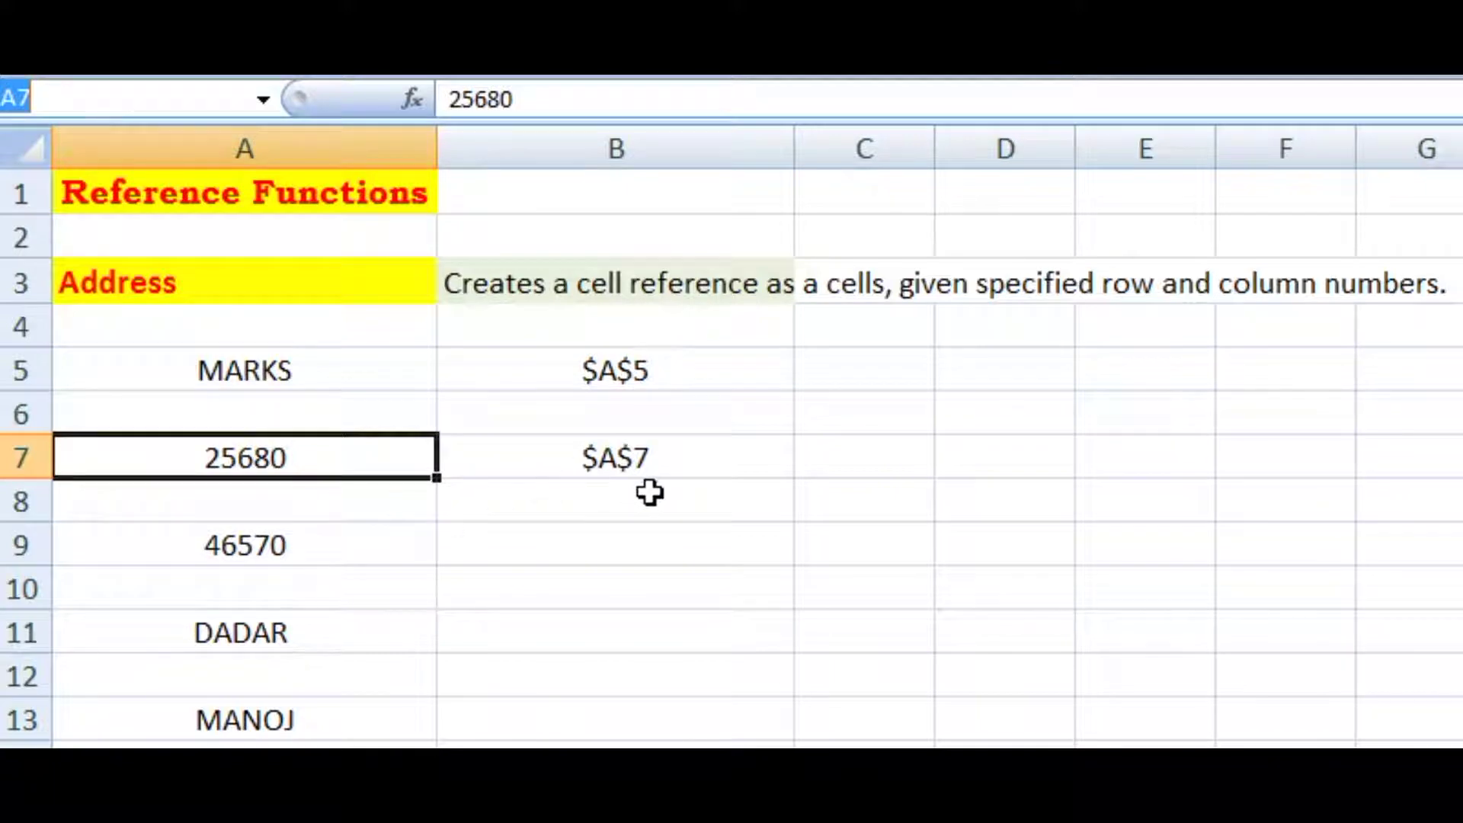
pyautogui.click(416, 532)
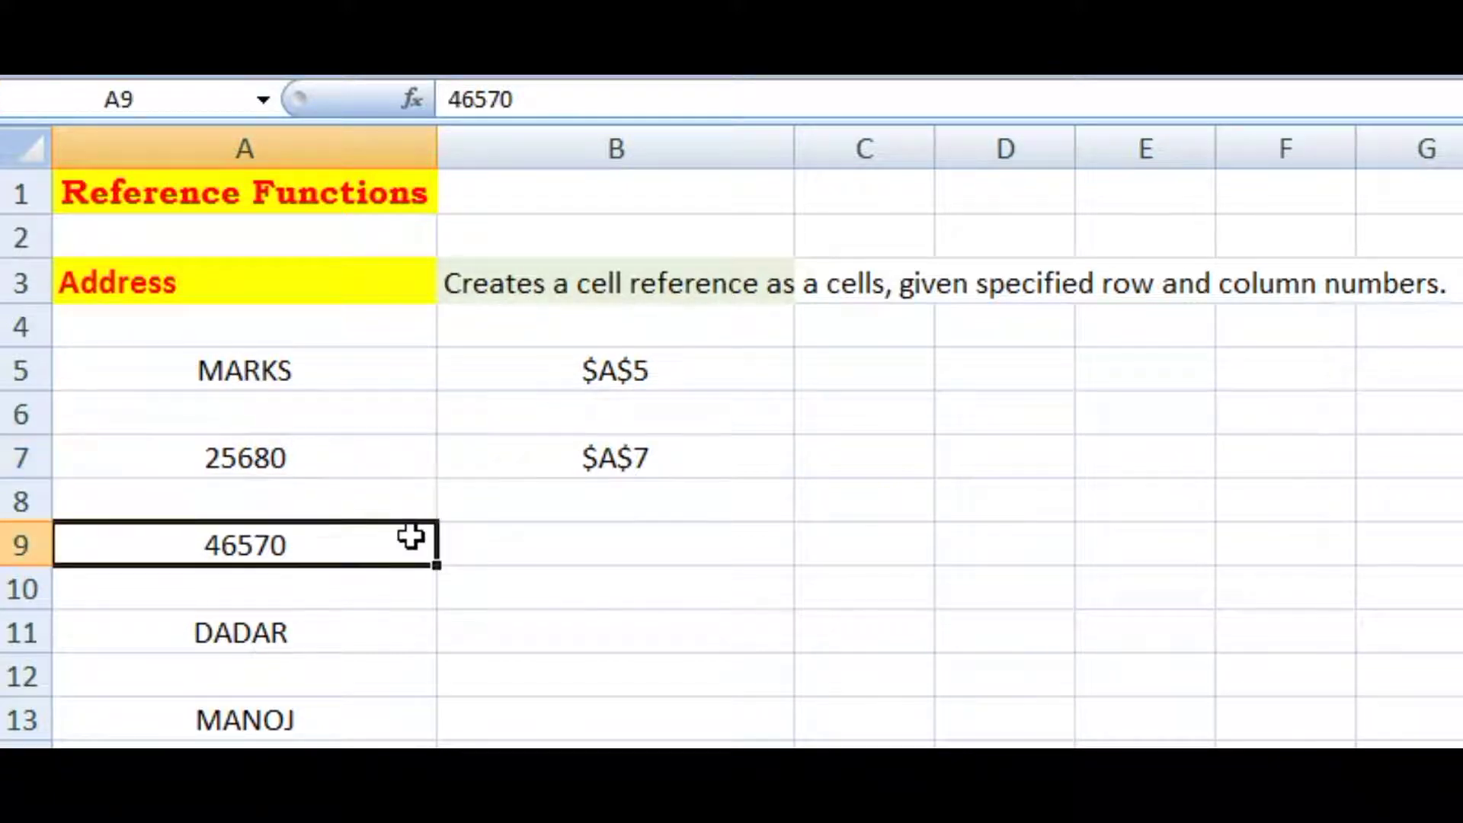
pyautogui.click(493, 552)
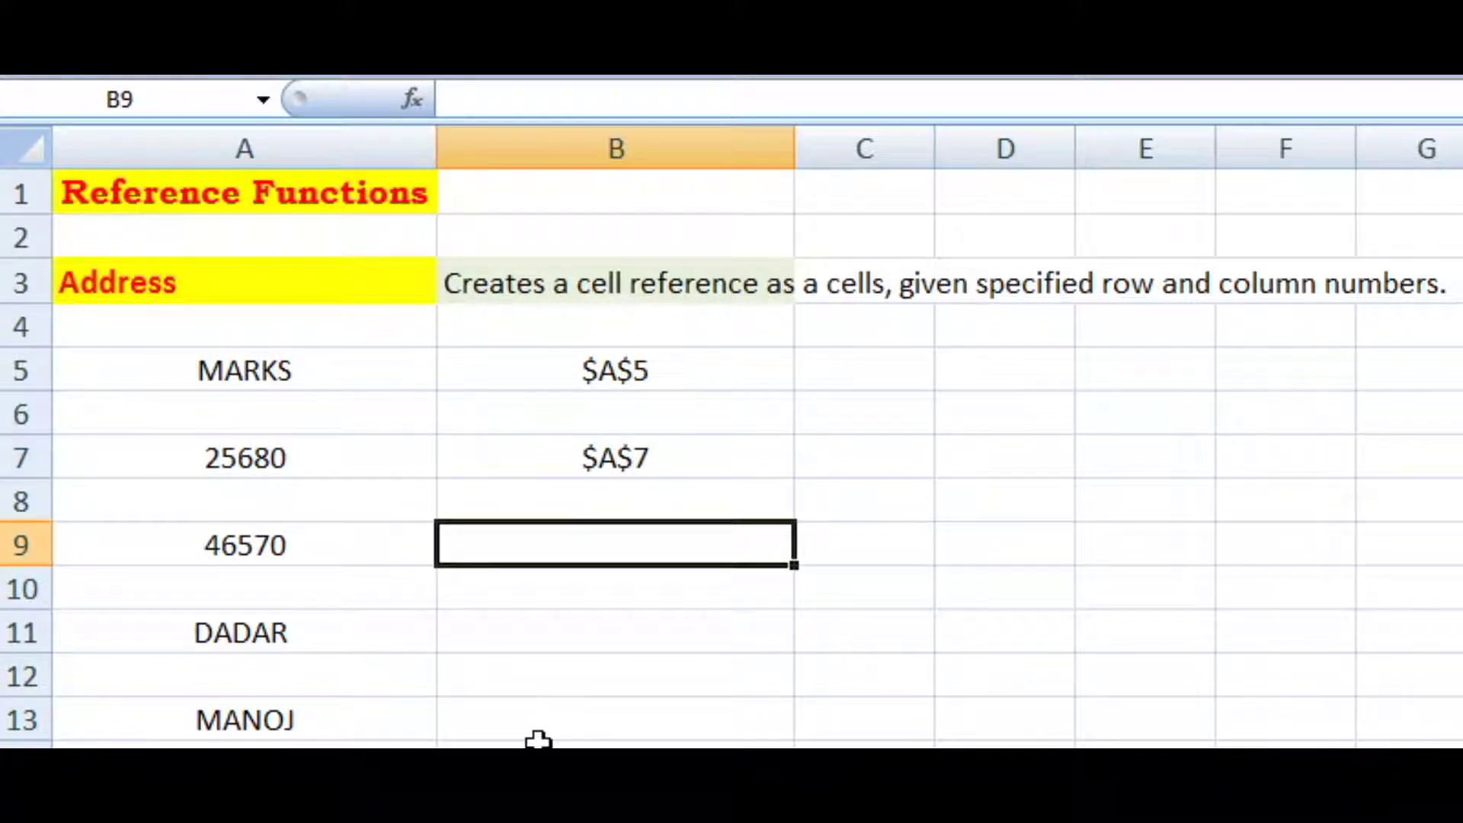
# Step: Replace the misspelled =ADRESS entry in B9 with =ADDRESS(9,1), returning $A$9
pyautogui.write('=ADREES')
pyautogui.press('BackSpace')
pyautogui.press('BackSpace')
pyautogui.write('SS')
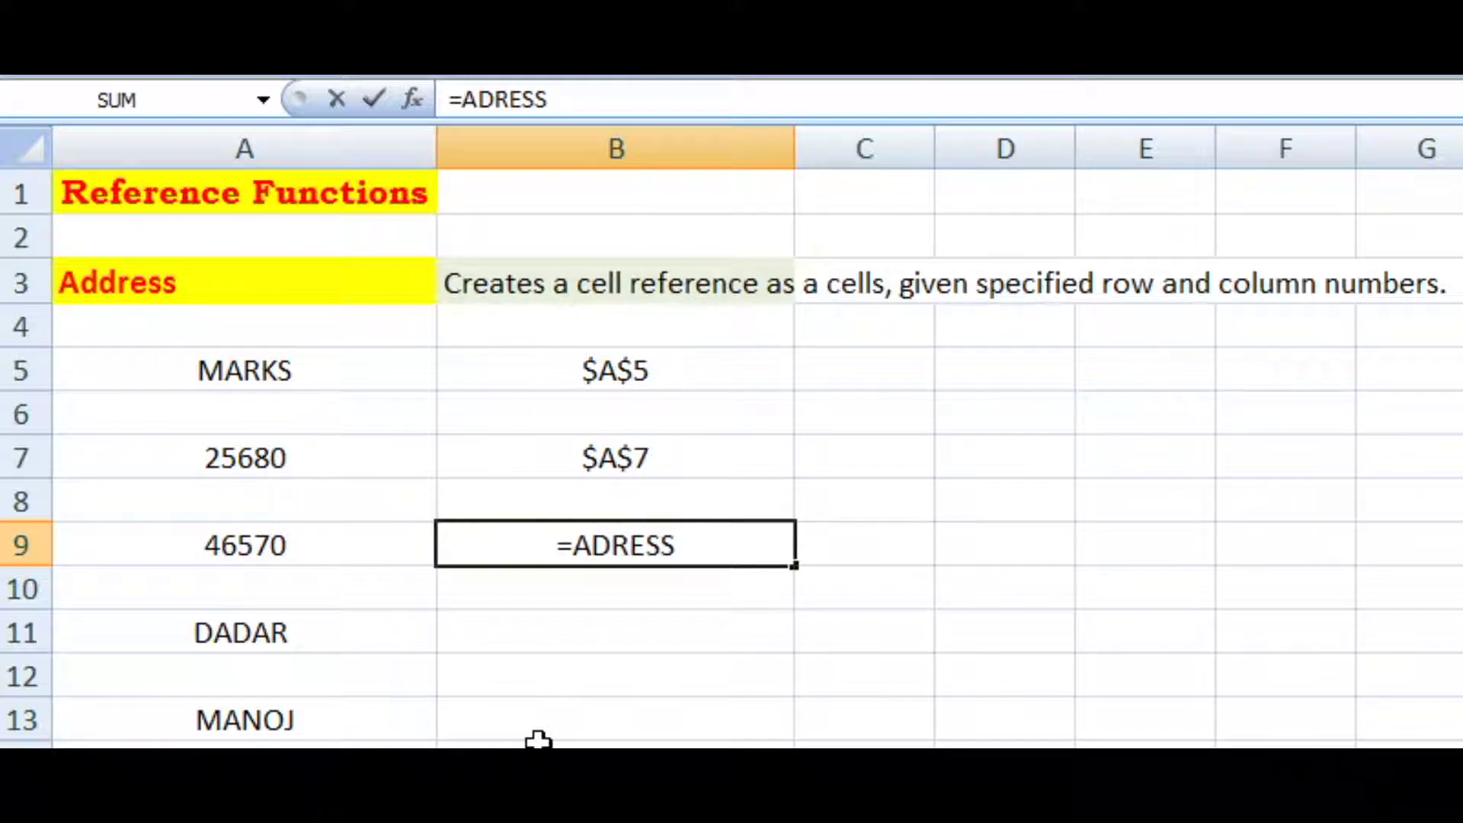
pyautogui.press('Left')
pyautogui.press('Right')
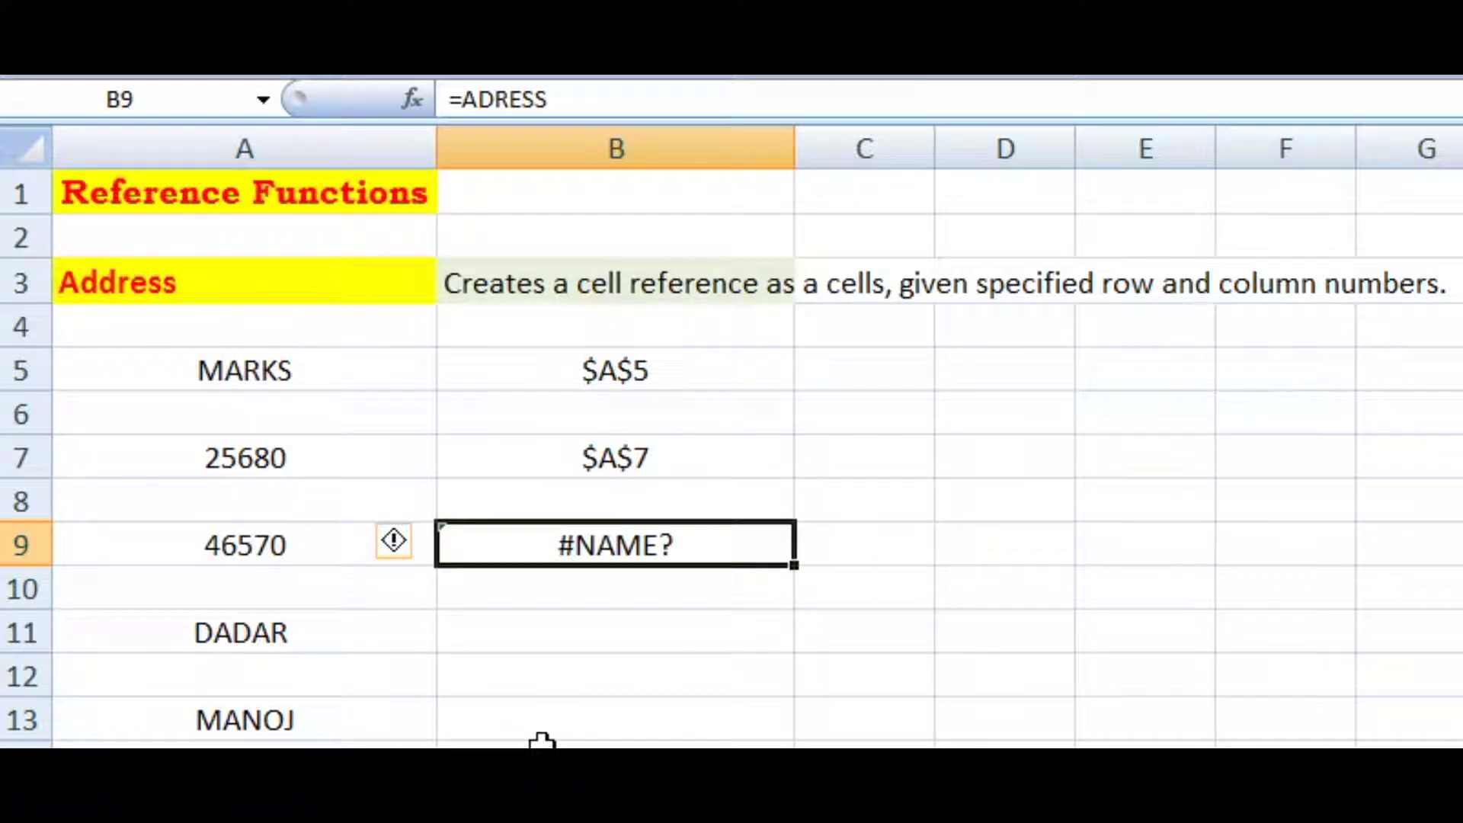
pyautogui.write('=ADDRESS')
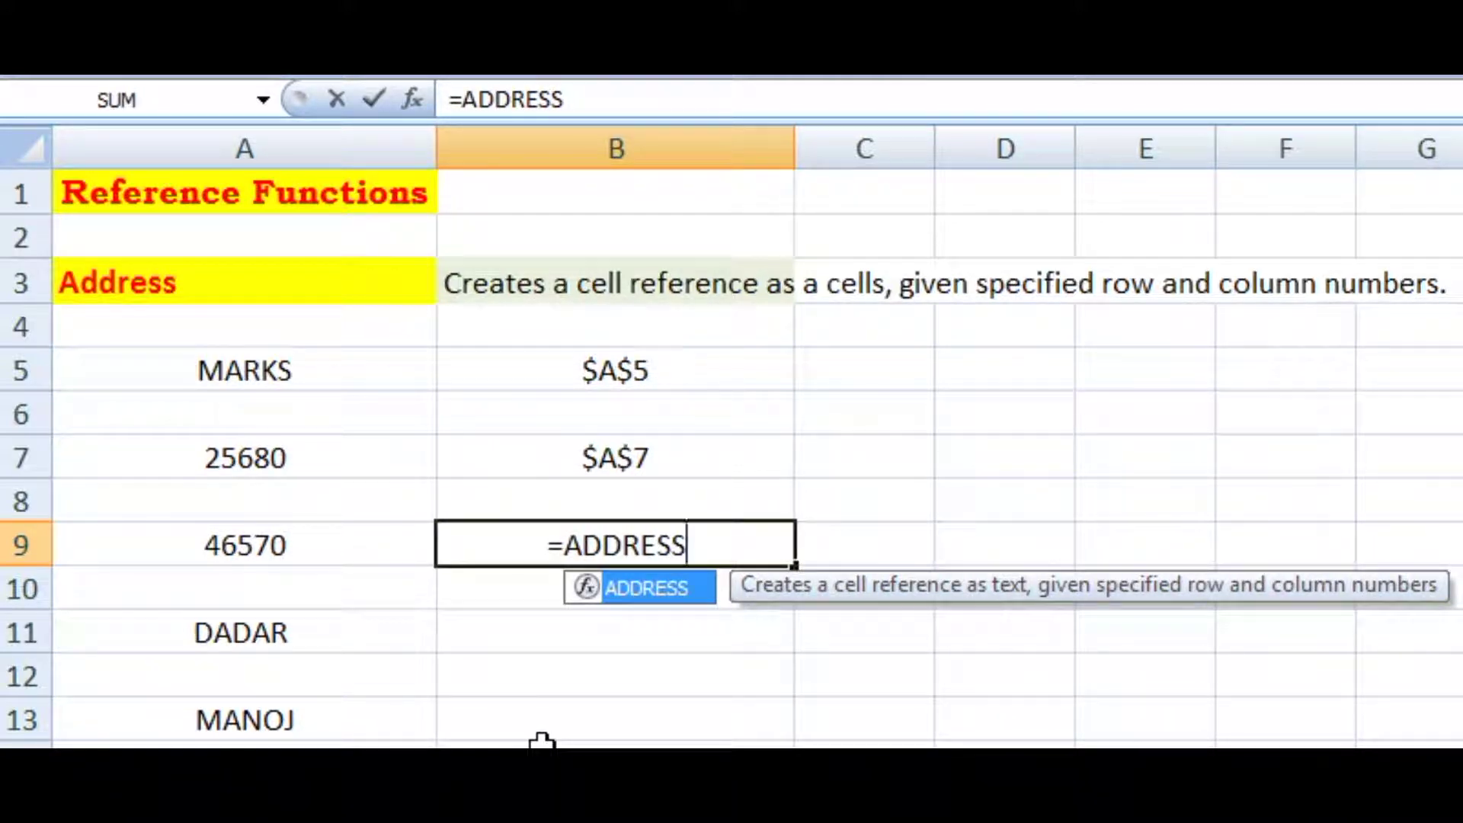
pyautogui.write('(')
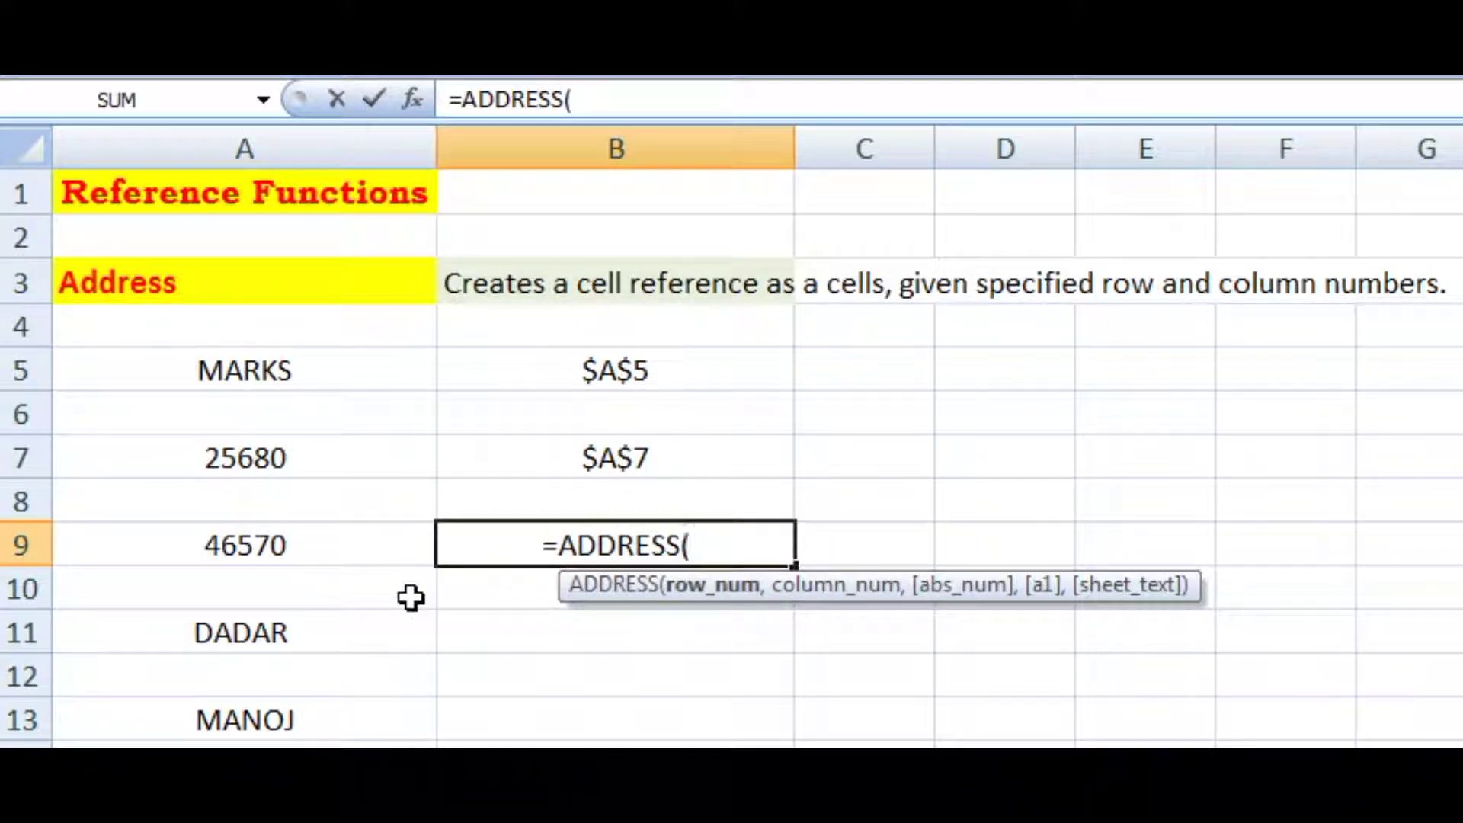
pyautogui.write('9')
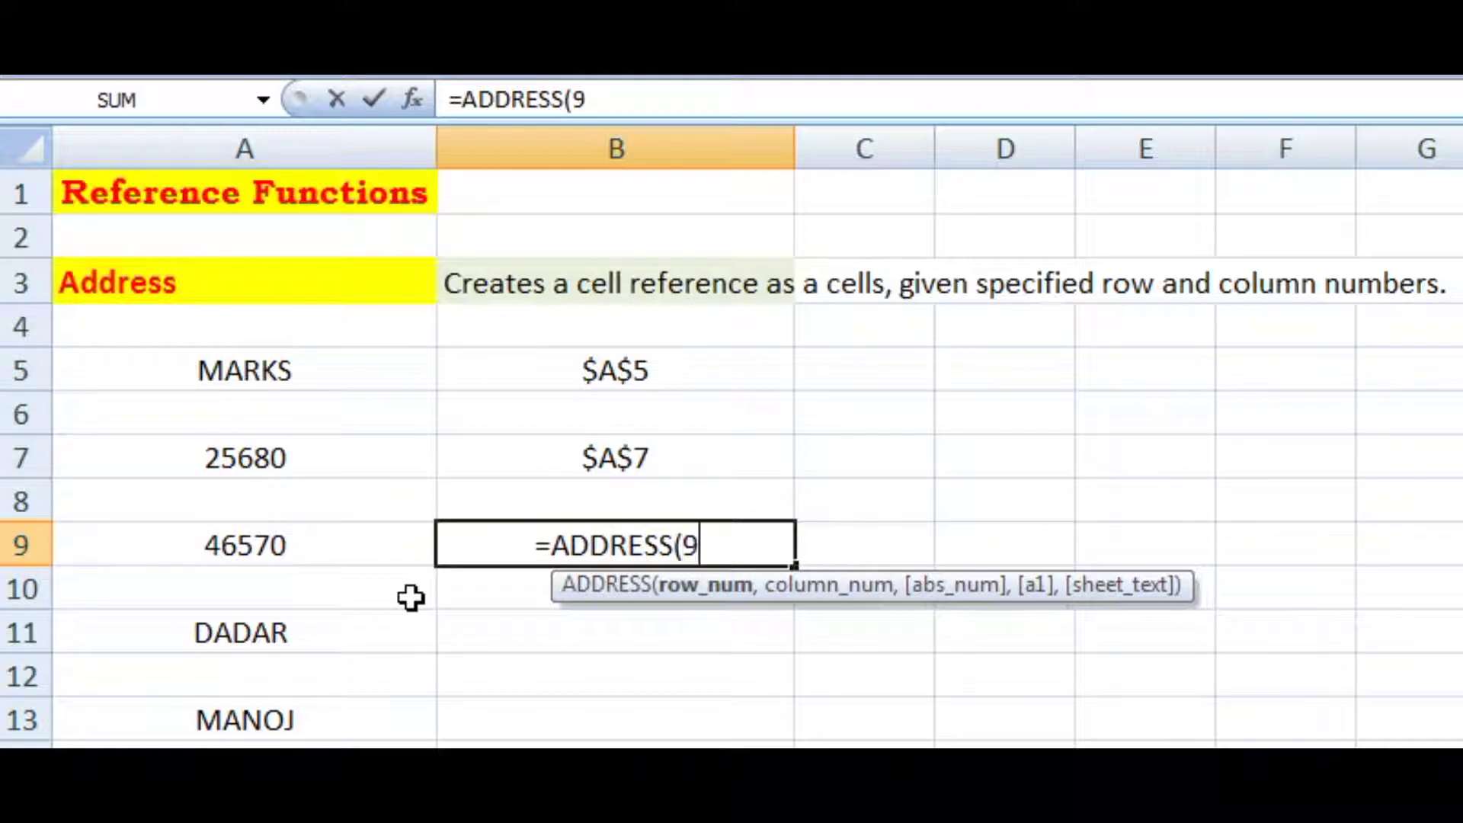
pyautogui.write(',1')
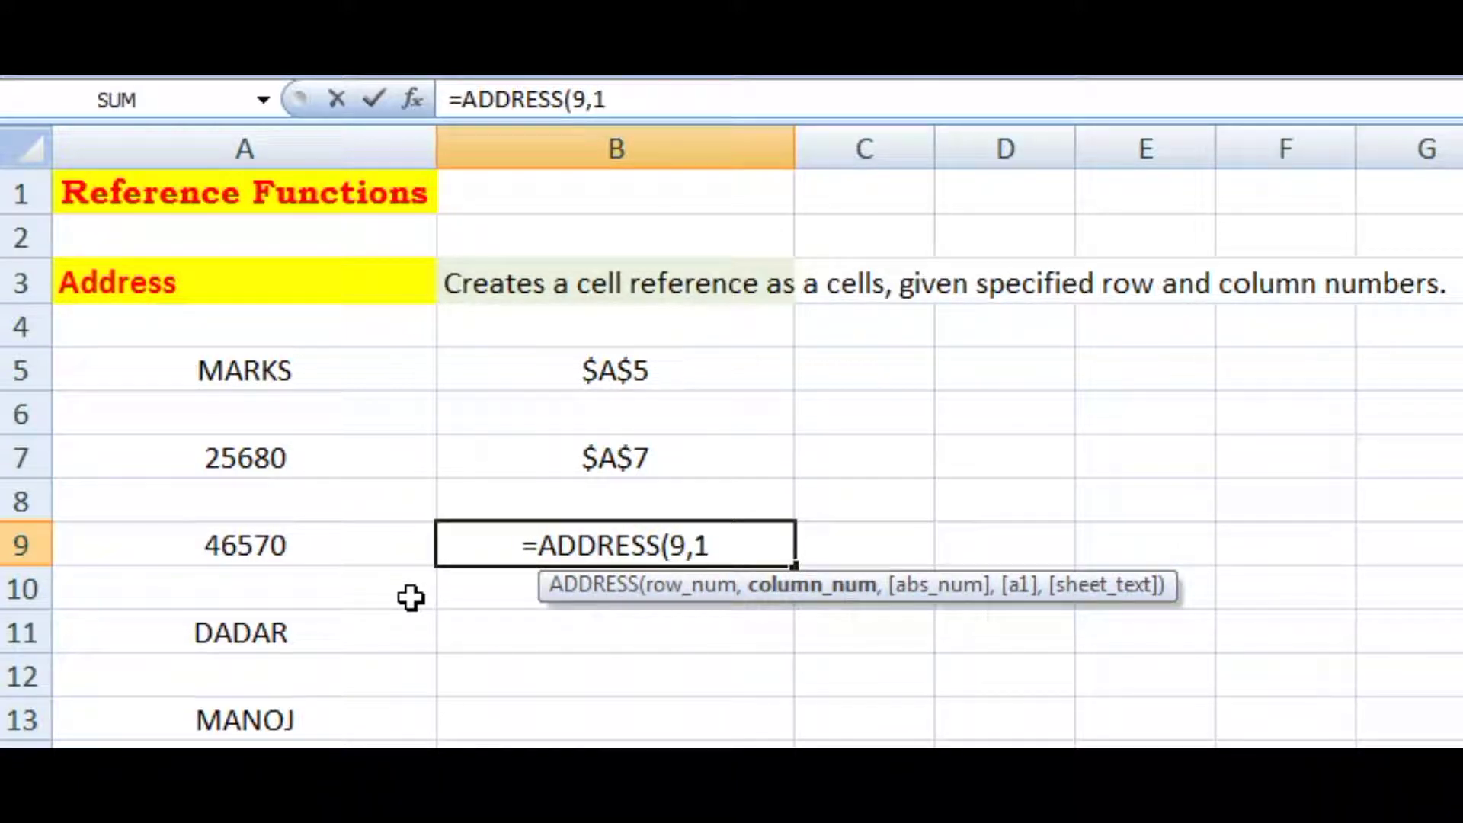
pyautogui.write(')')
pyautogui.press('Tab')
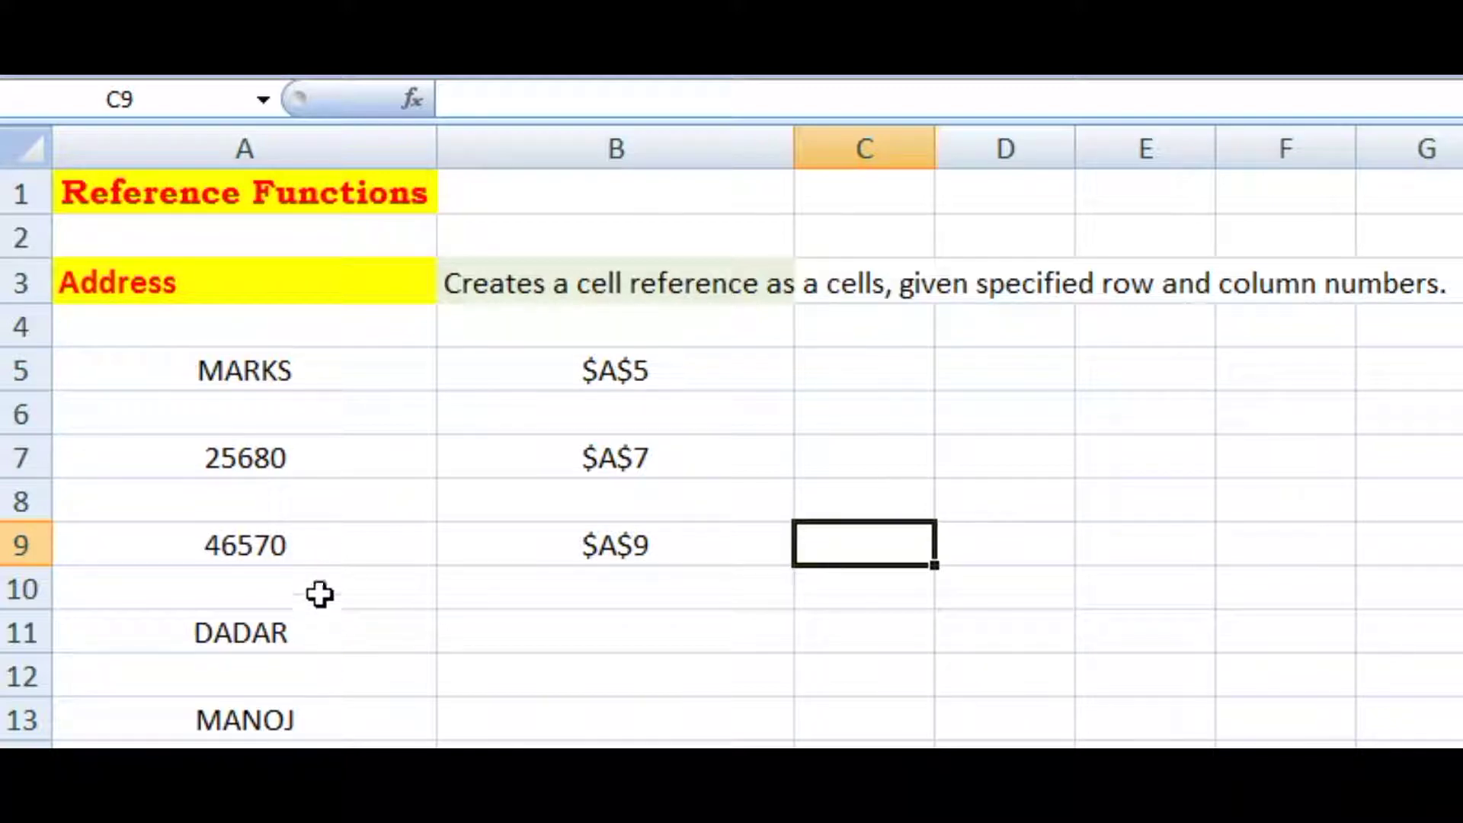
# Step: Review 46570 in A9 and B9's formula, then select B11 beside DADAR
pyautogui.click(314, 556)
pyautogui.click(640, 537)
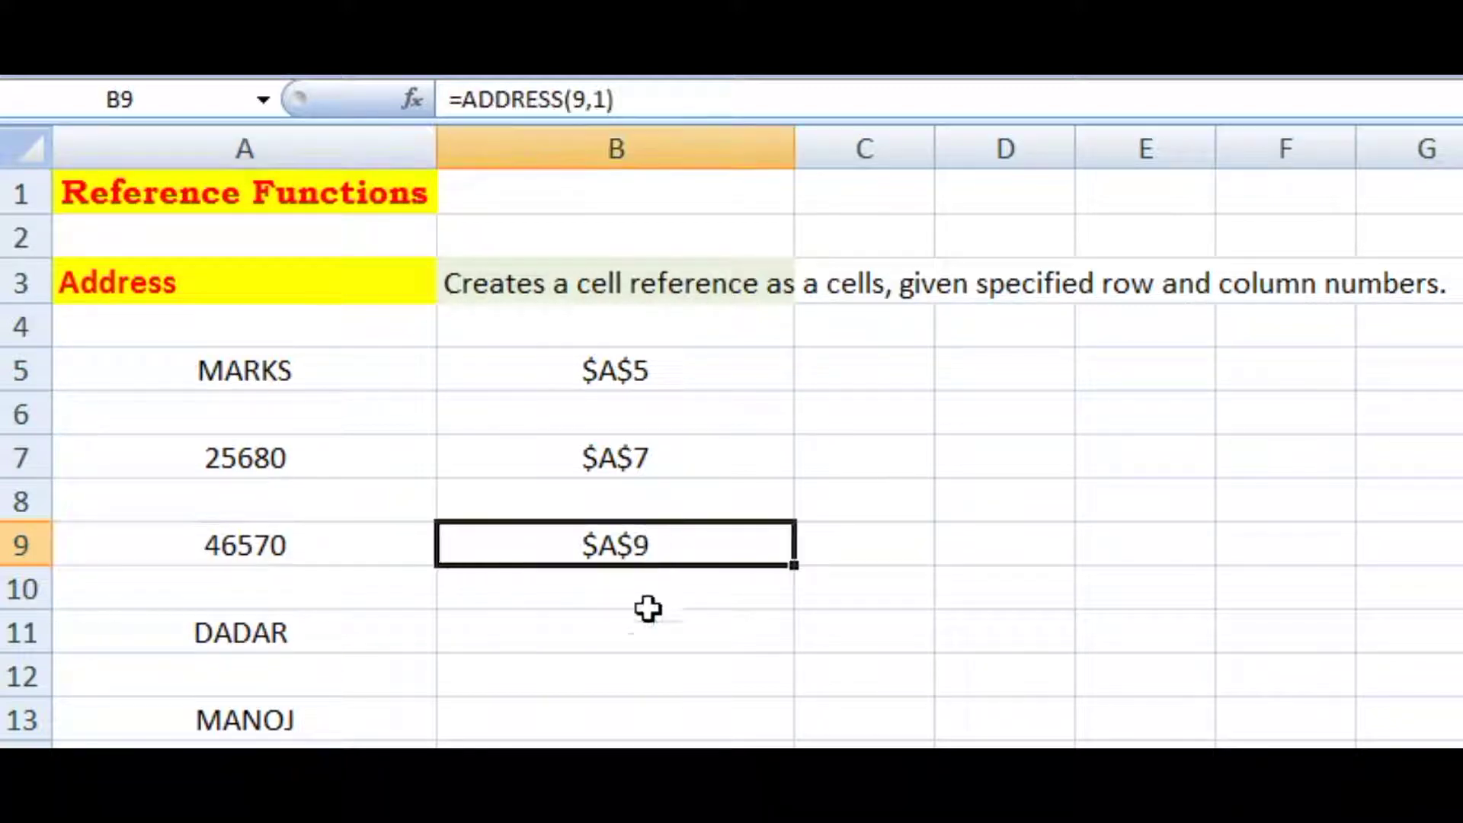
pyautogui.click(330, 644)
pyautogui.click(534, 634)
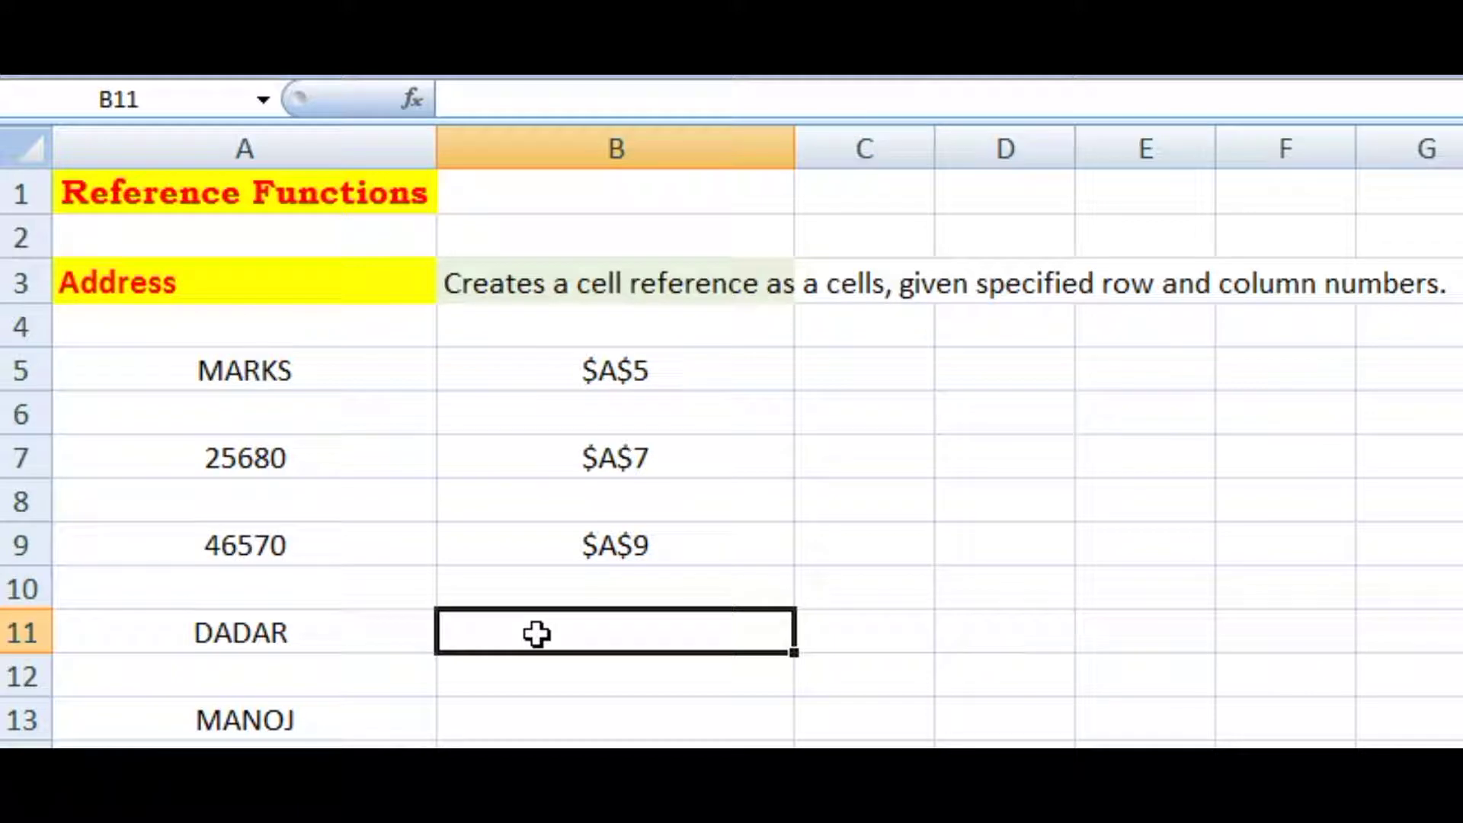
# Step: Enter =ADDRESS(11,1) in B11, check DADAR in A11, then select B13 beside MANOJ
pyautogui.write('=A')
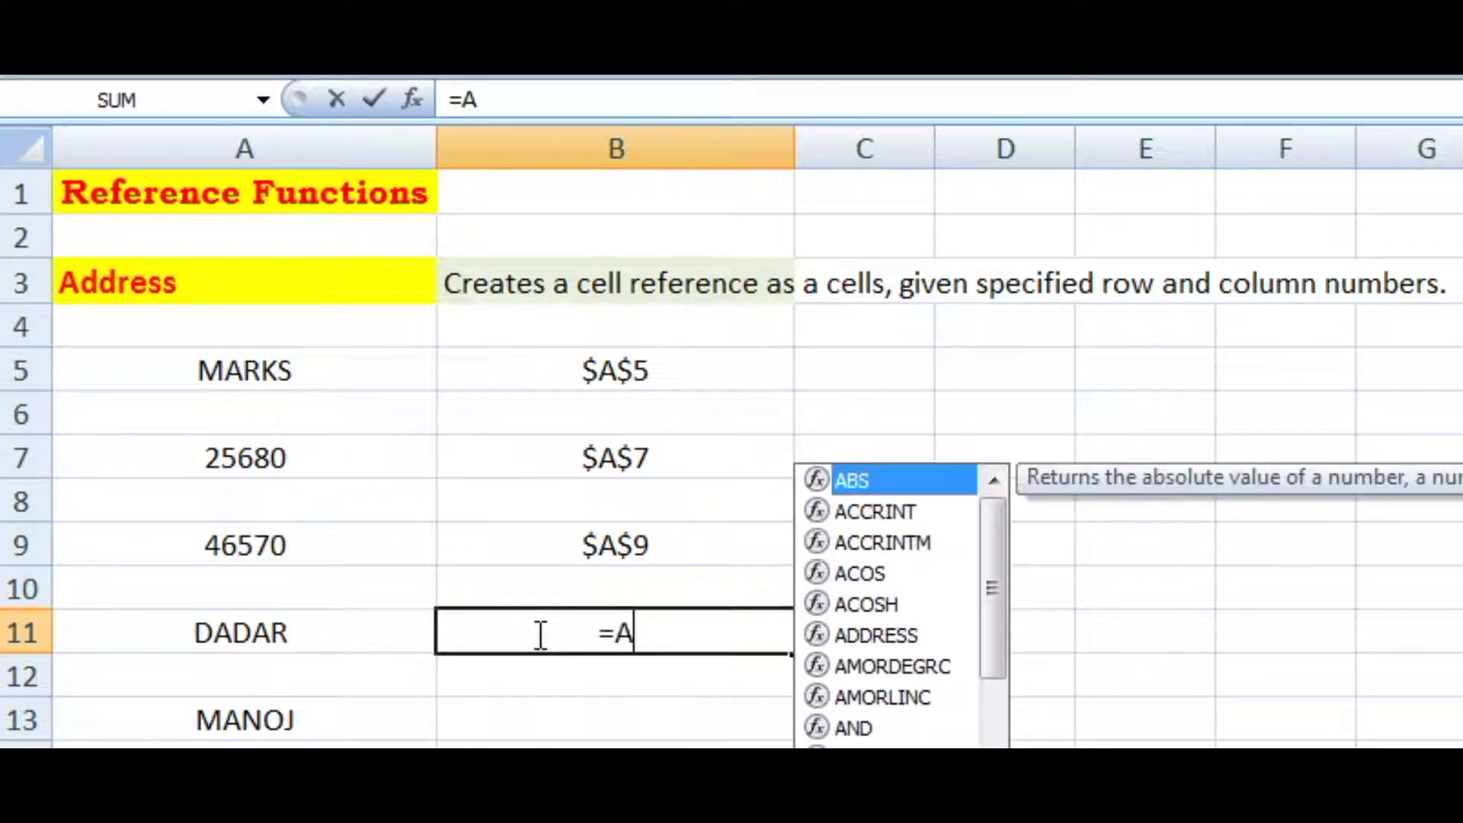
pyautogui.write('DDRESS')
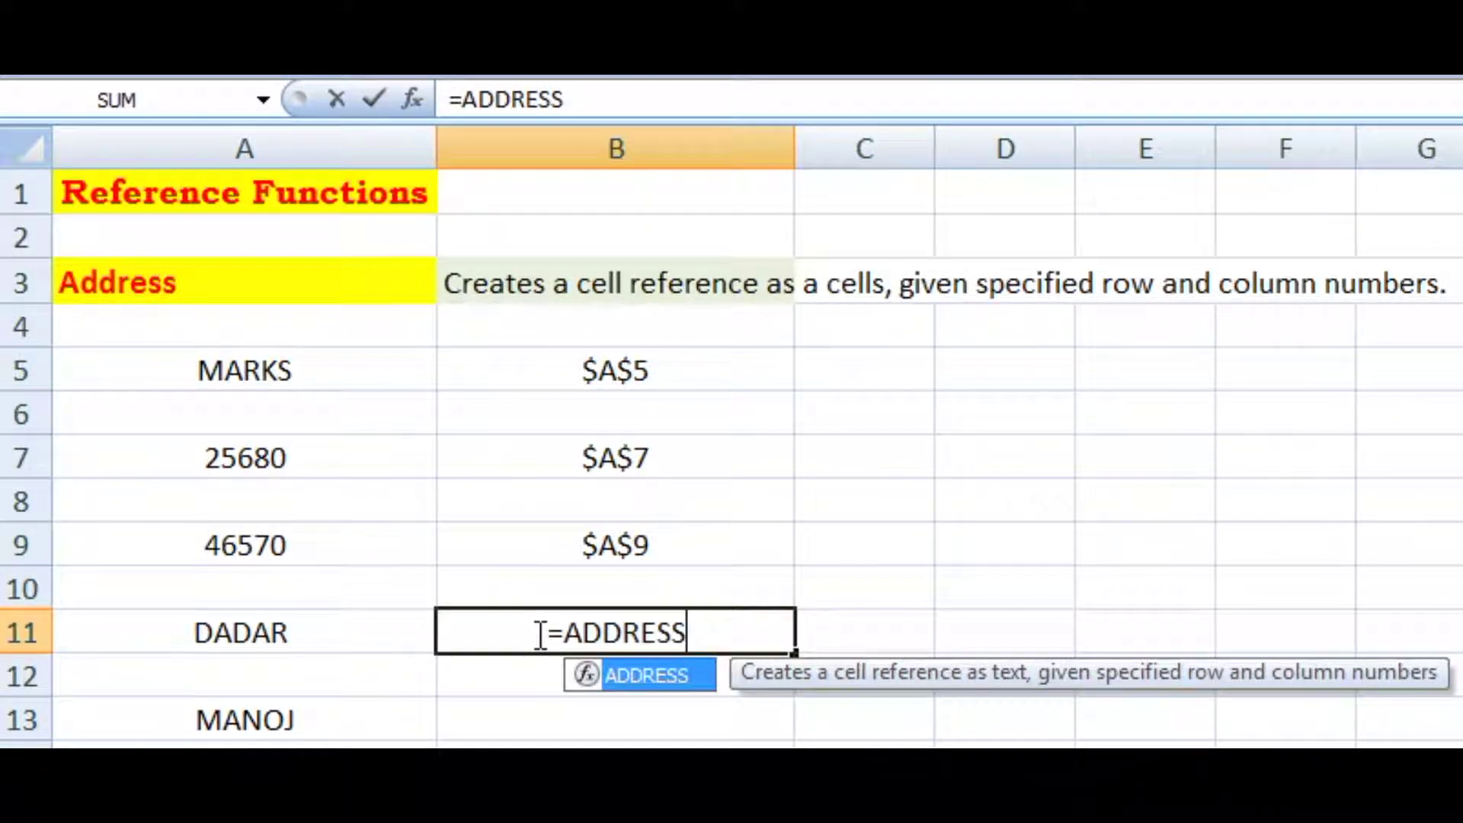
pyautogui.write('(')
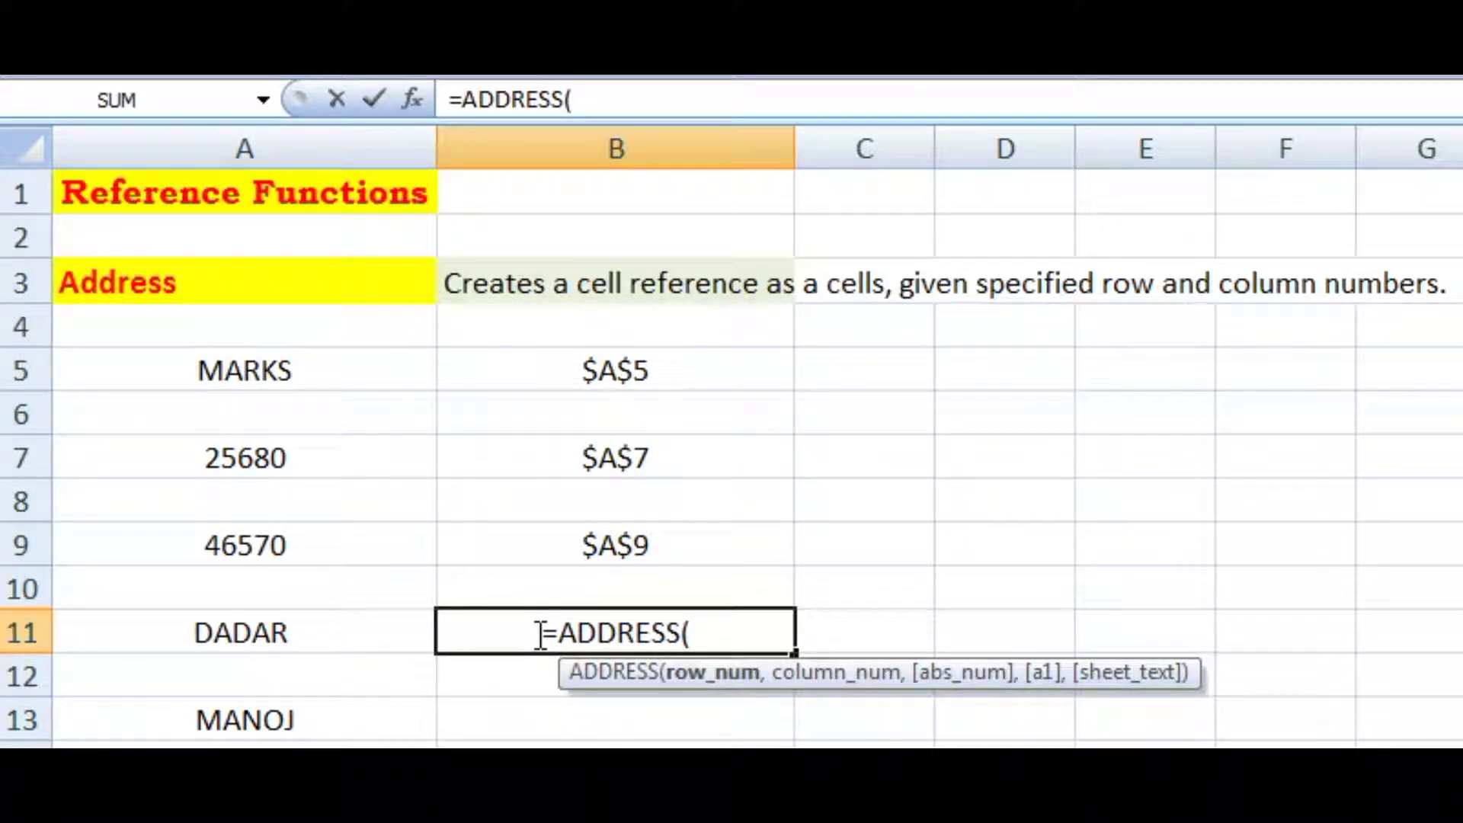
pyautogui.write('11,')
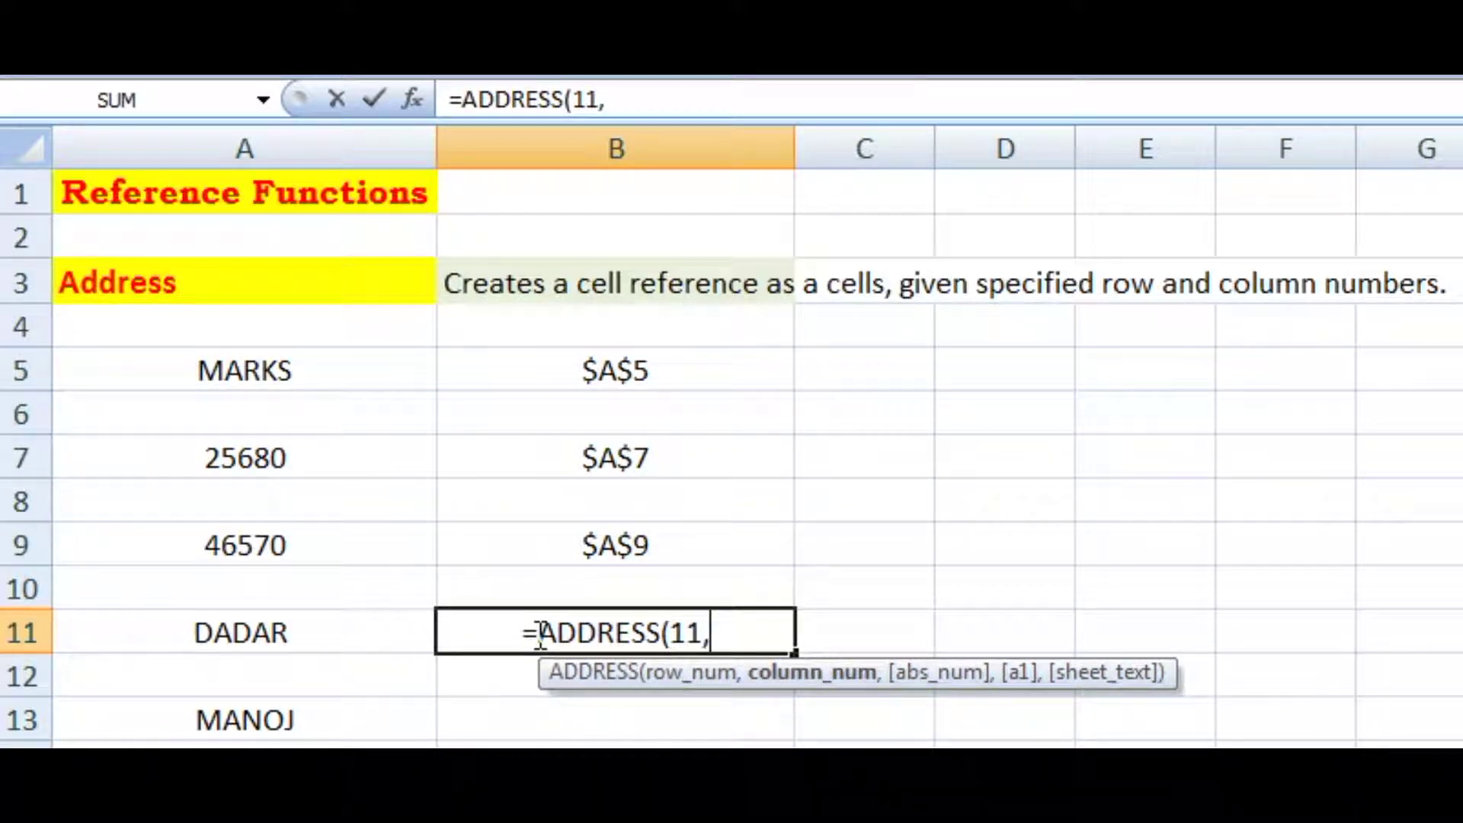
pyautogui.write('1')
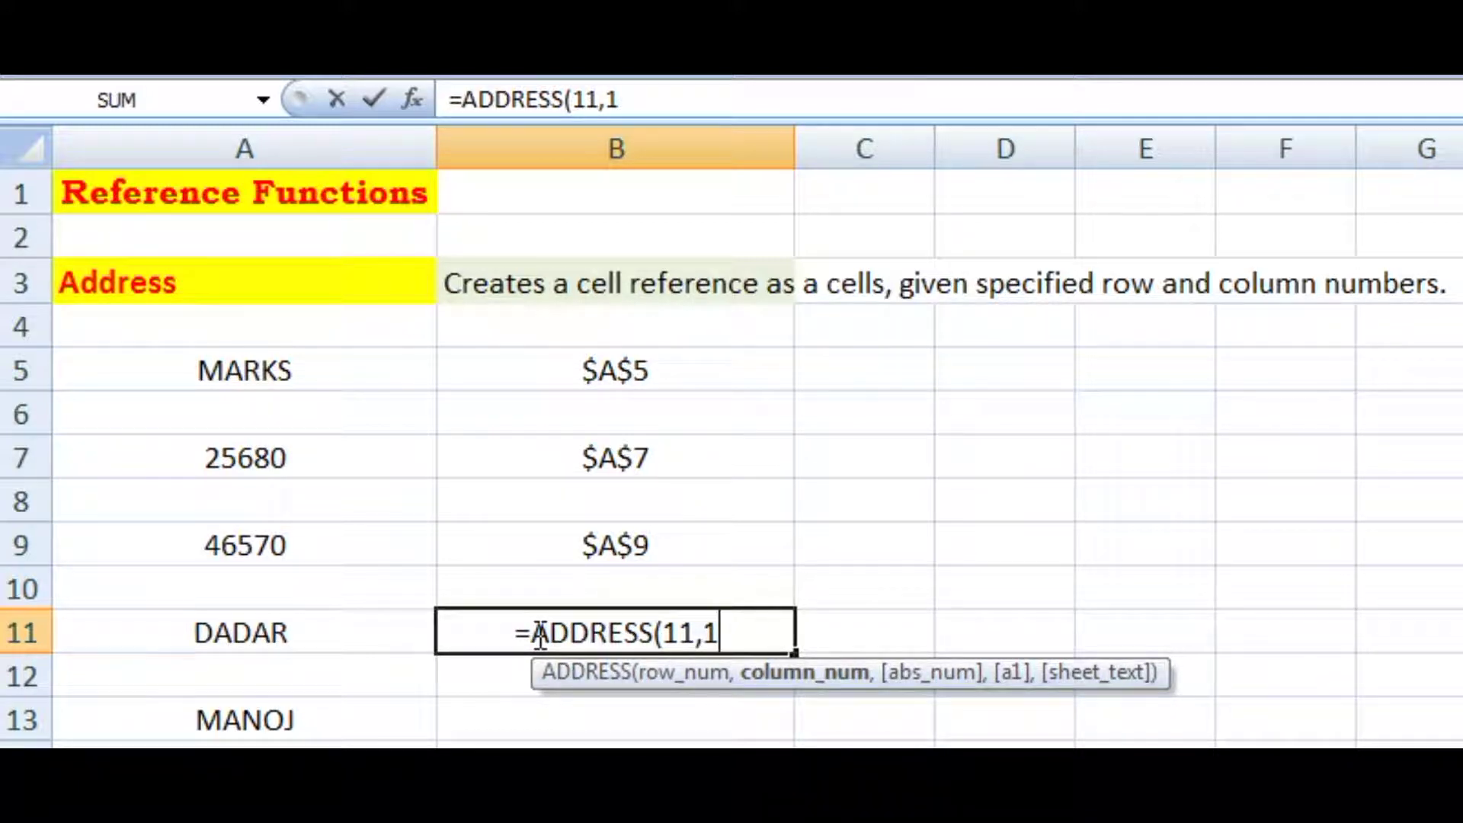
pyautogui.write(')')
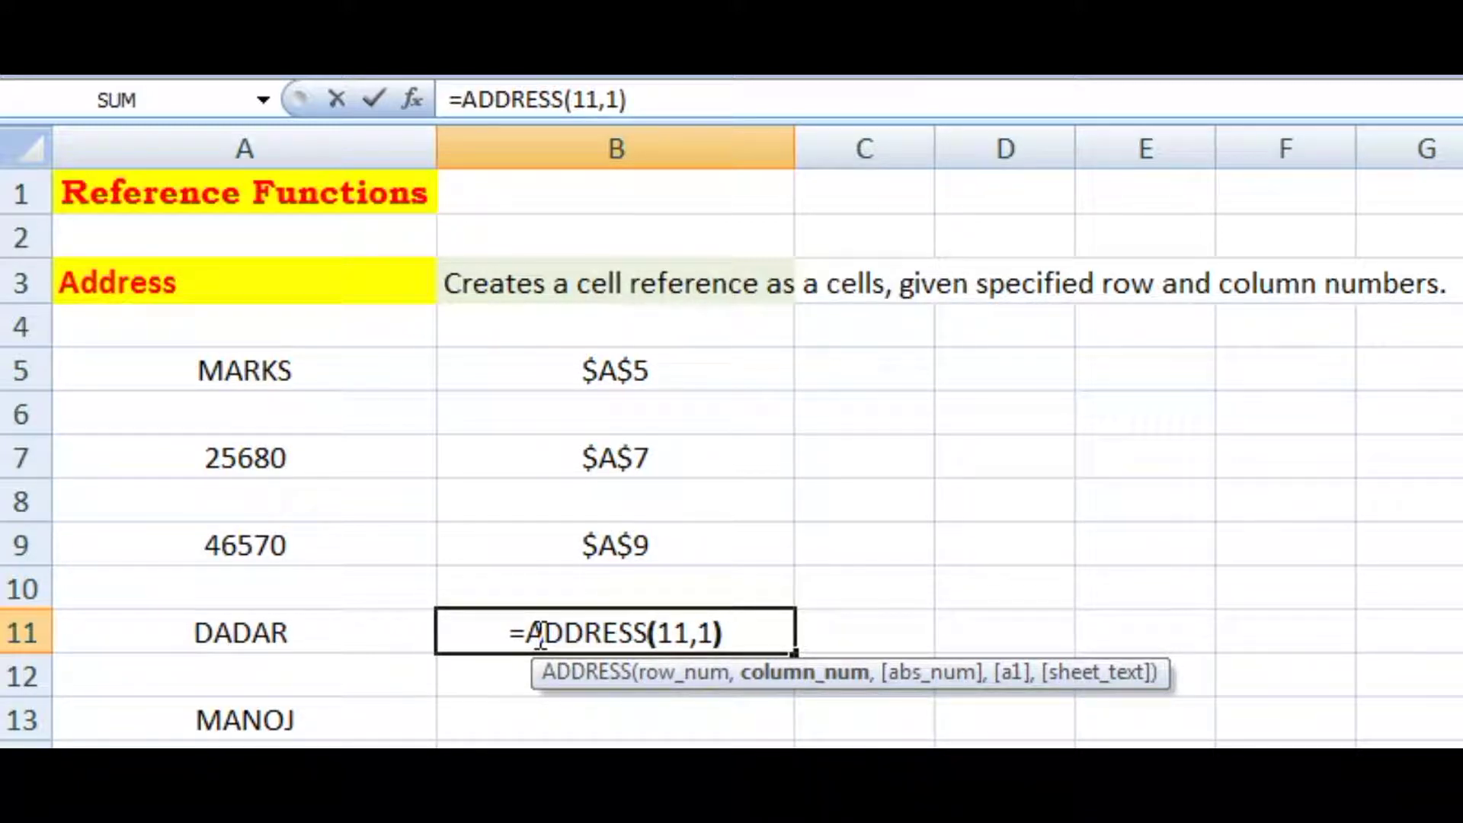
pyautogui.press('Tab')
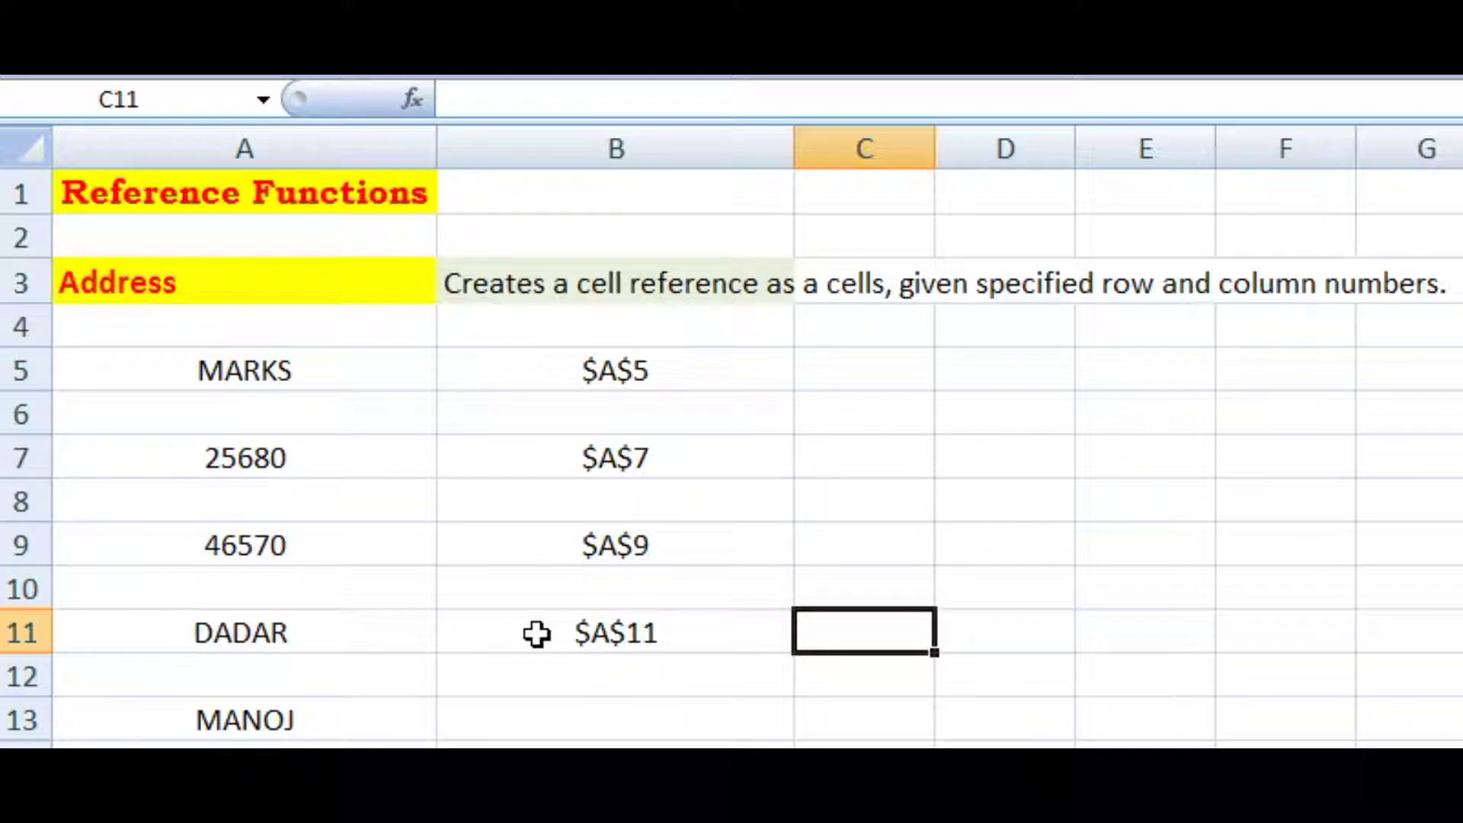
pyautogui.click(536, 633)
pyautogui.click(391, 631)
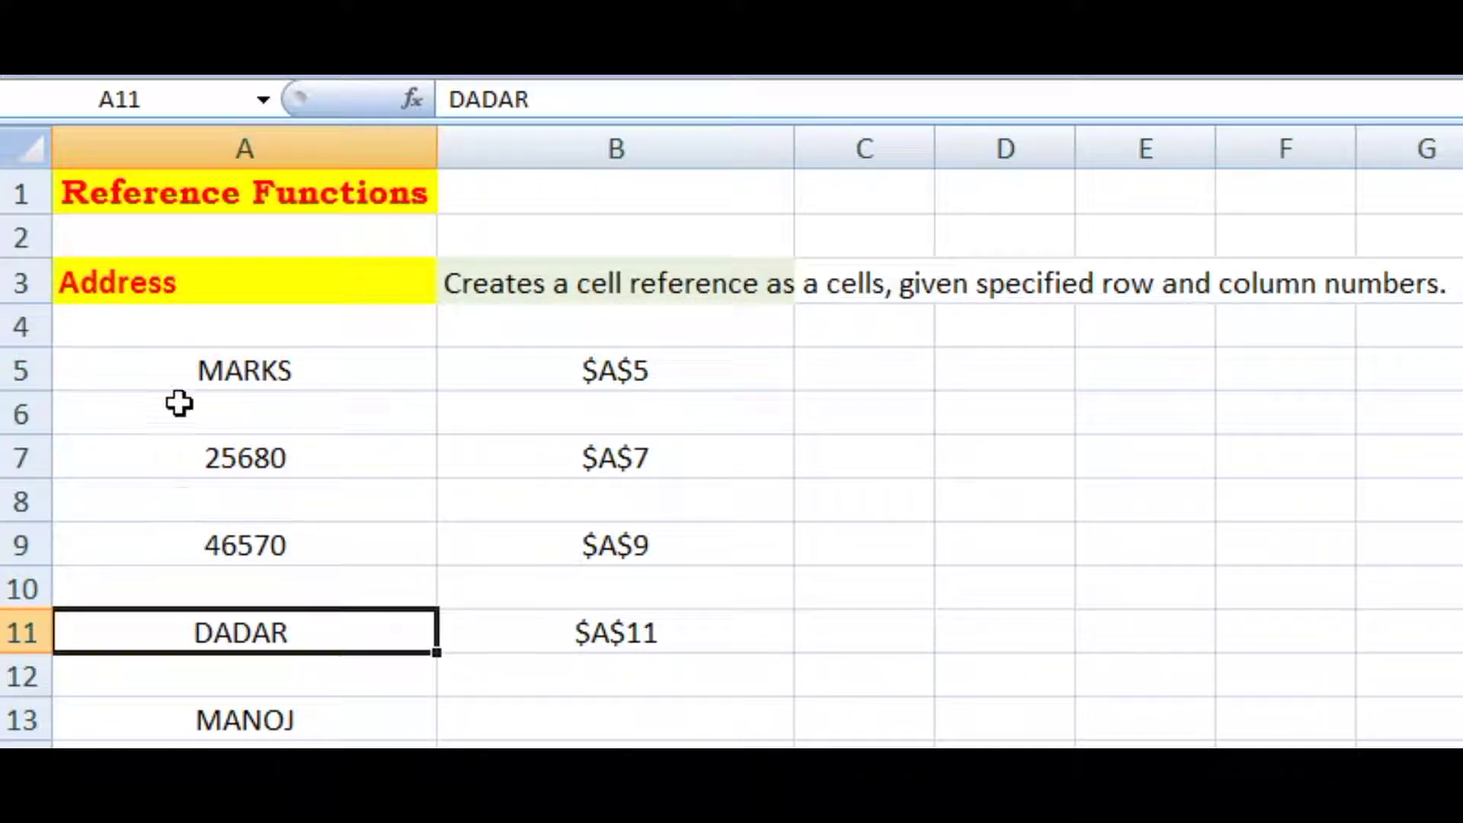
pyautogui.click(153, 92)
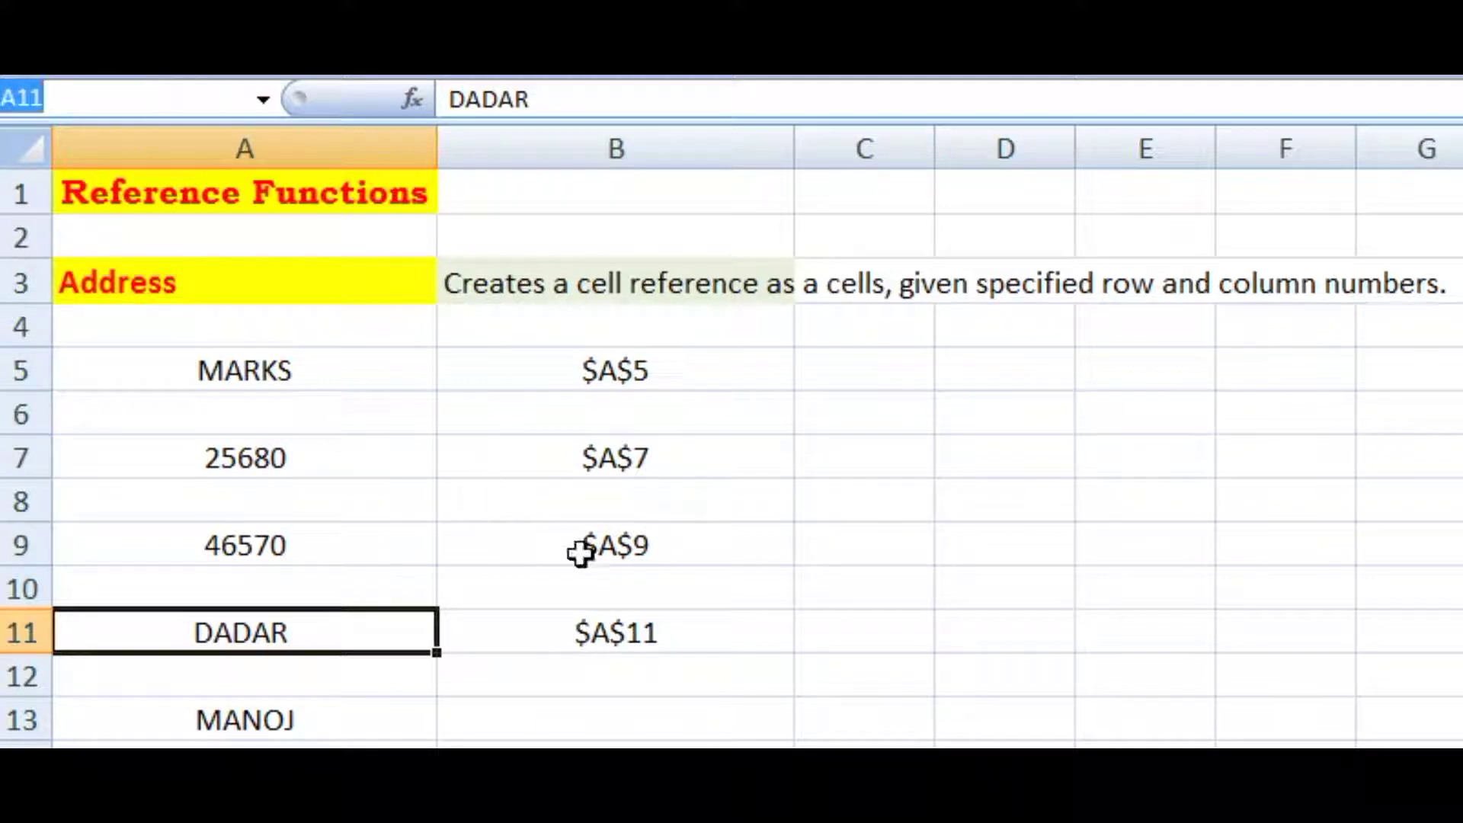
pyautogui.click(318, 717)
pyautogui.click(511, 712)
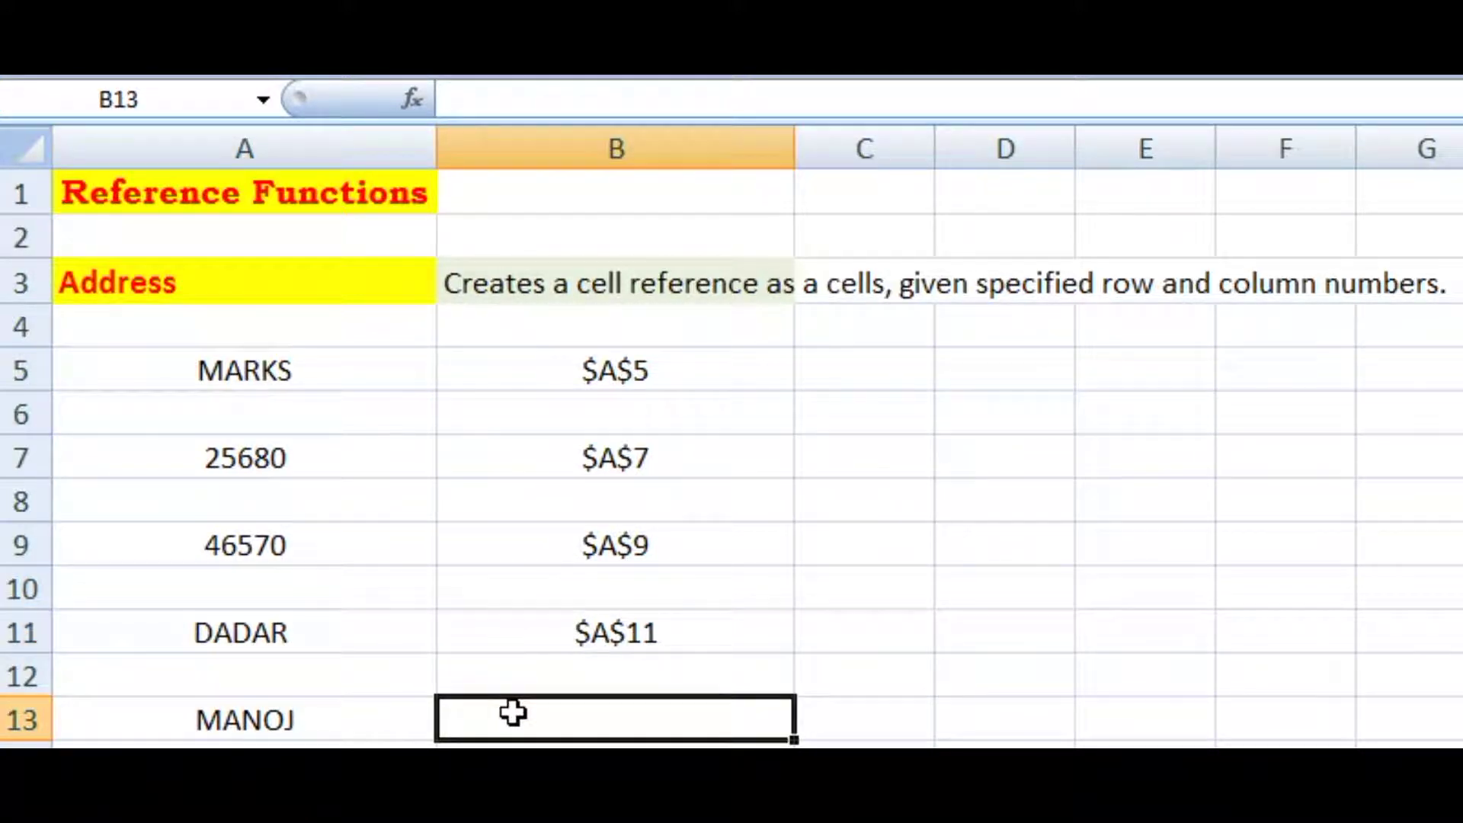
# Step: Enter =ADDRESS(13,1) in B13, correcting the typo, so it returns $A$13 beside MANOJ
pyautogui.write('=ADDRESS')
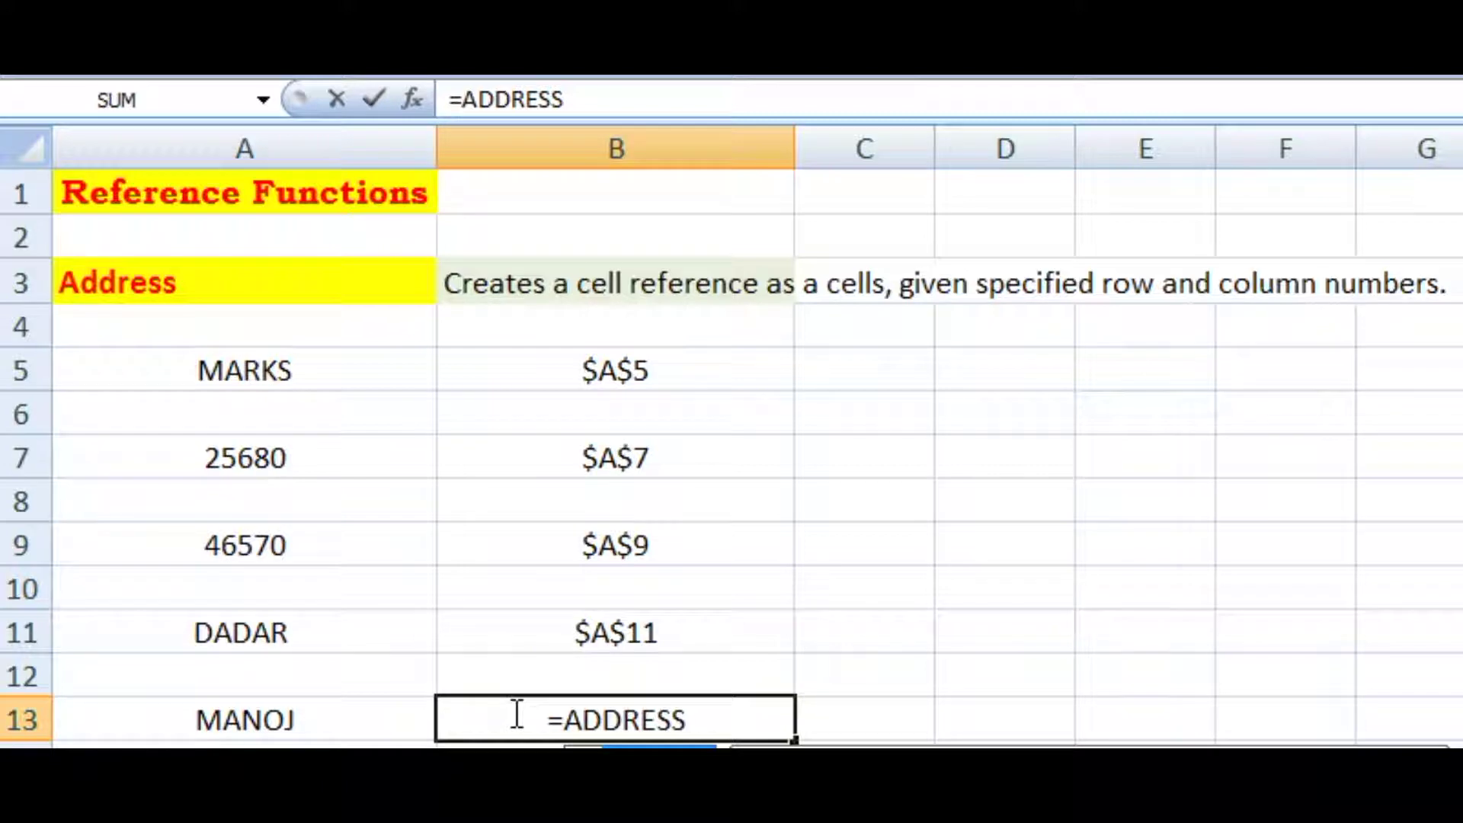
pyautogui.write('(')
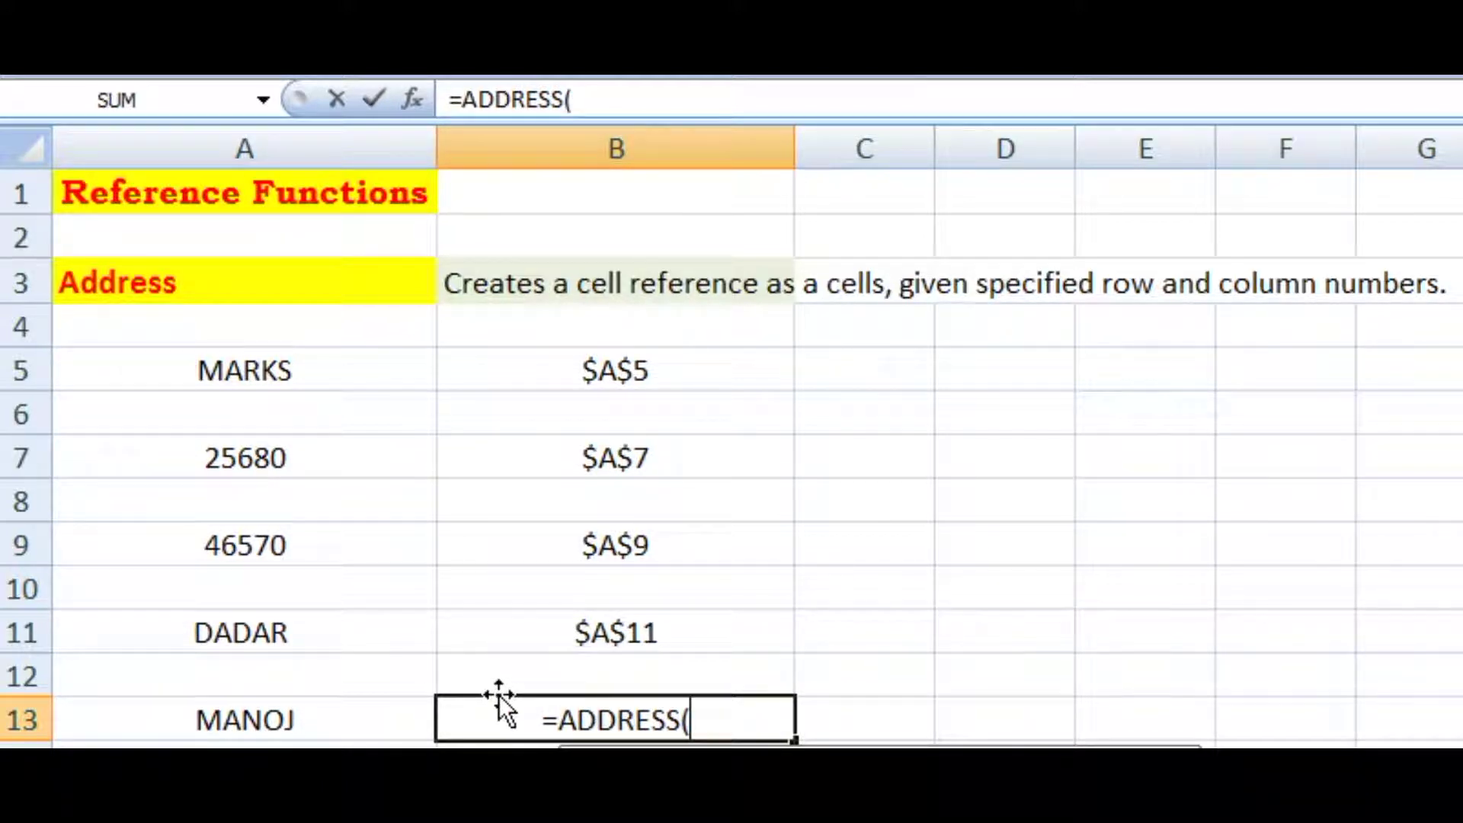
pyautogui.write('13,1')
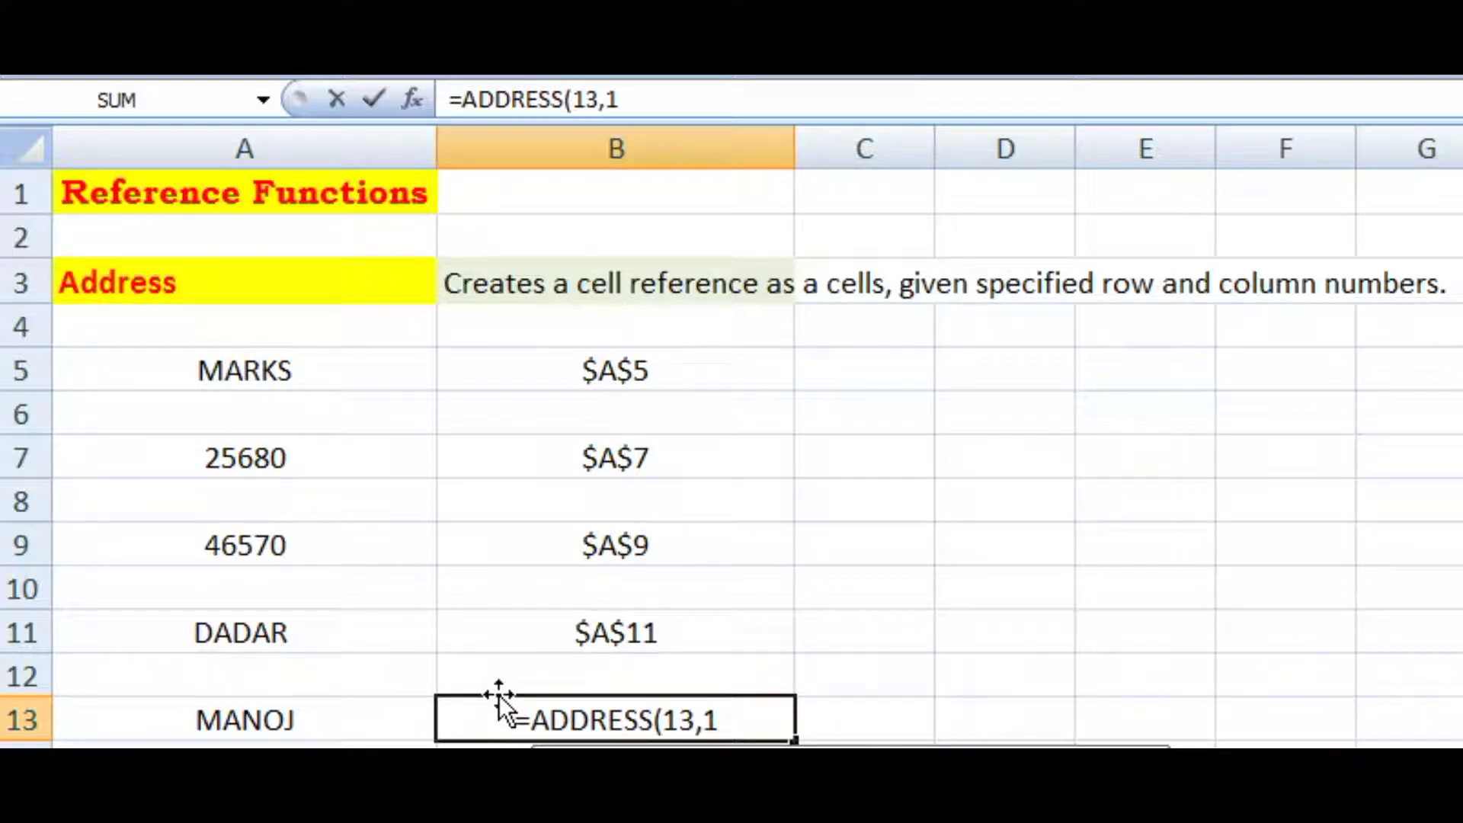
pyautogui.write(')')
pyautogui.press('Tab')
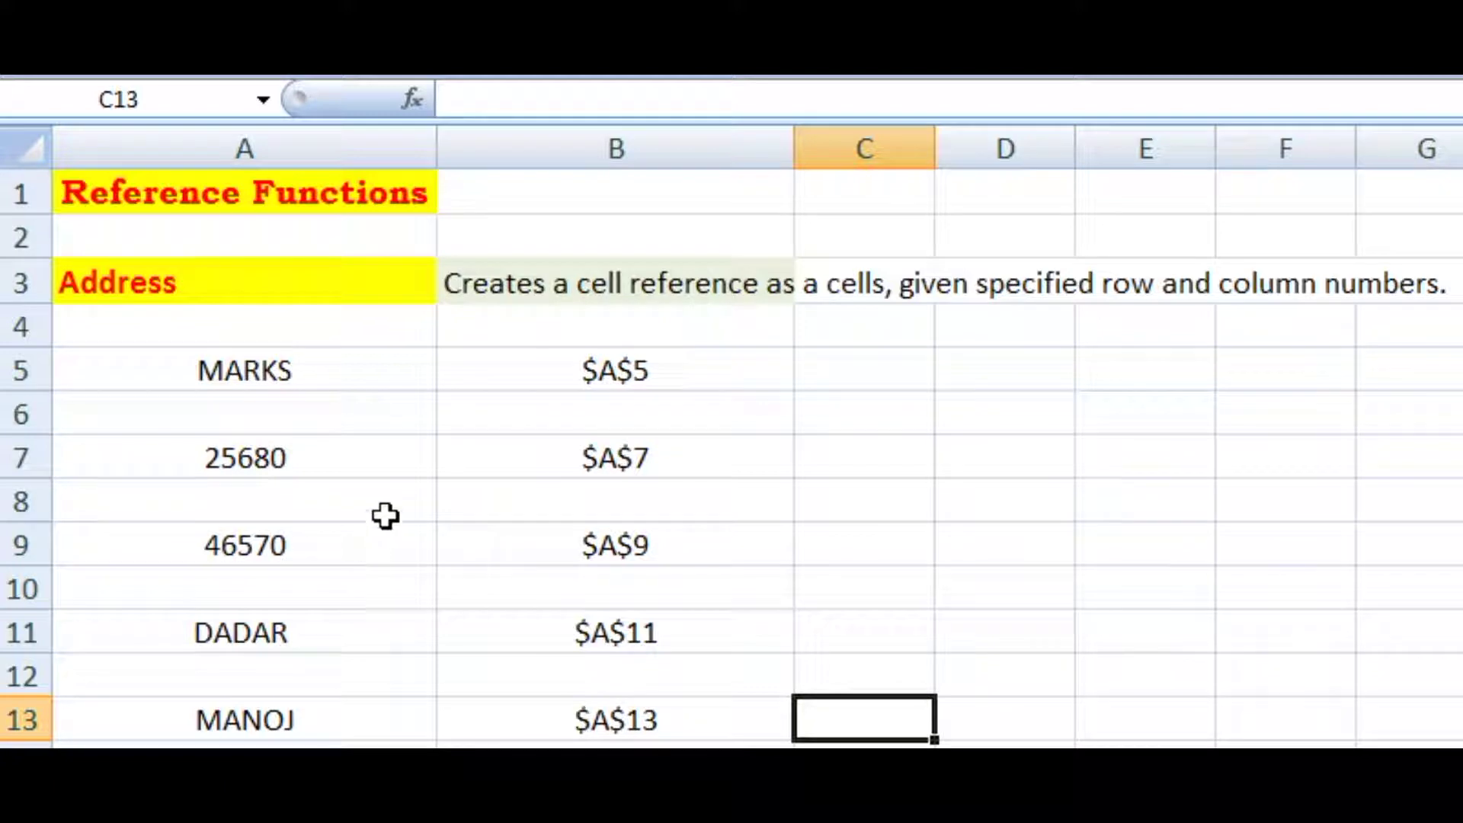
pyautogui.click(313, 378)
pyautogui.click(557, 360)
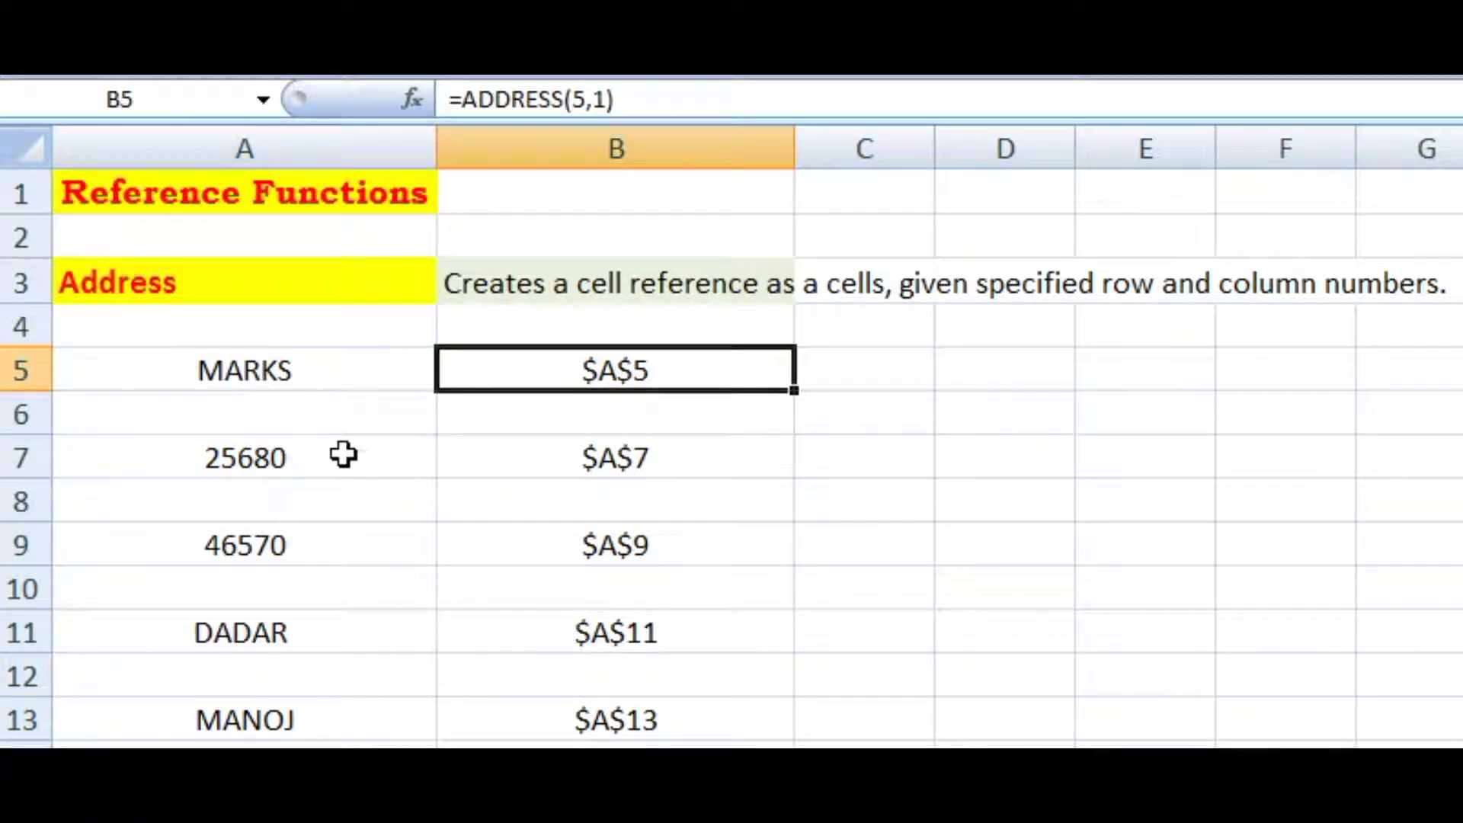
pyautogui.click(344, 457)
pyautogui.click(587, 463)
pyautogui.click(402, 543)
pyautogui.click(584, 541)
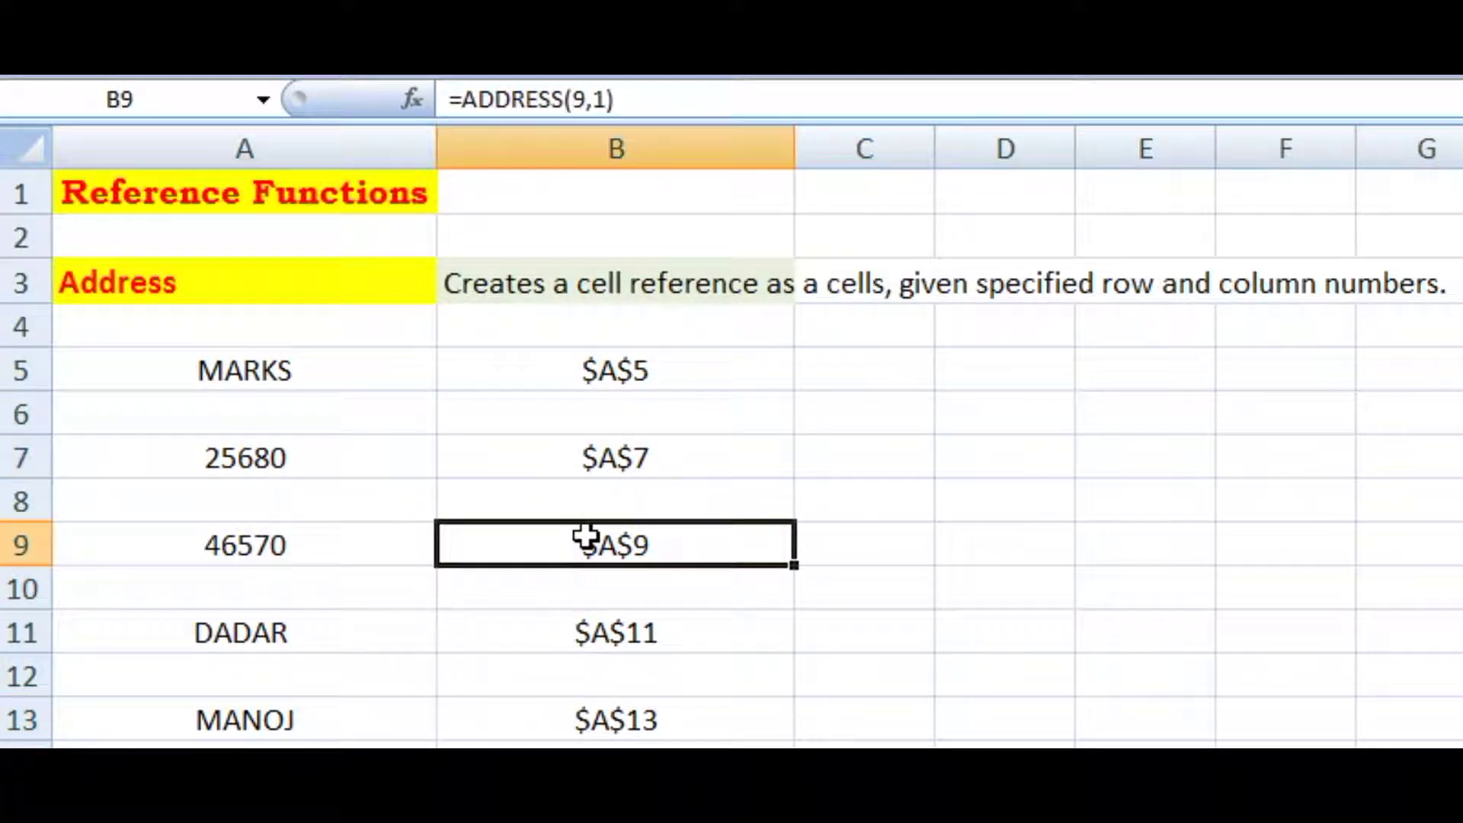
pyautogui.click(335, 646)
pyautogui.click(597, 648)
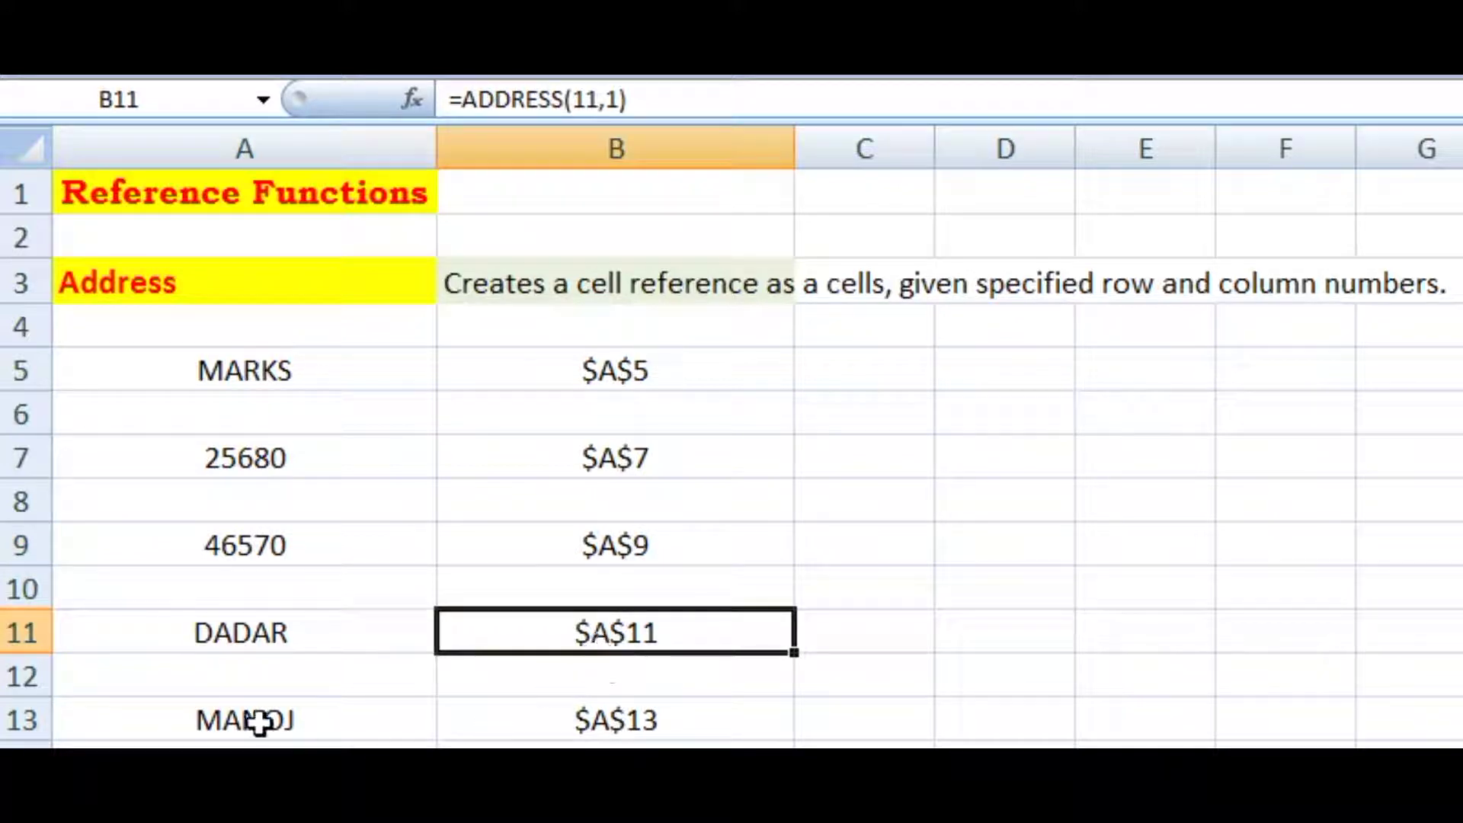
pyautogui.click(255, 716)
pyautogui.click(659, 715)
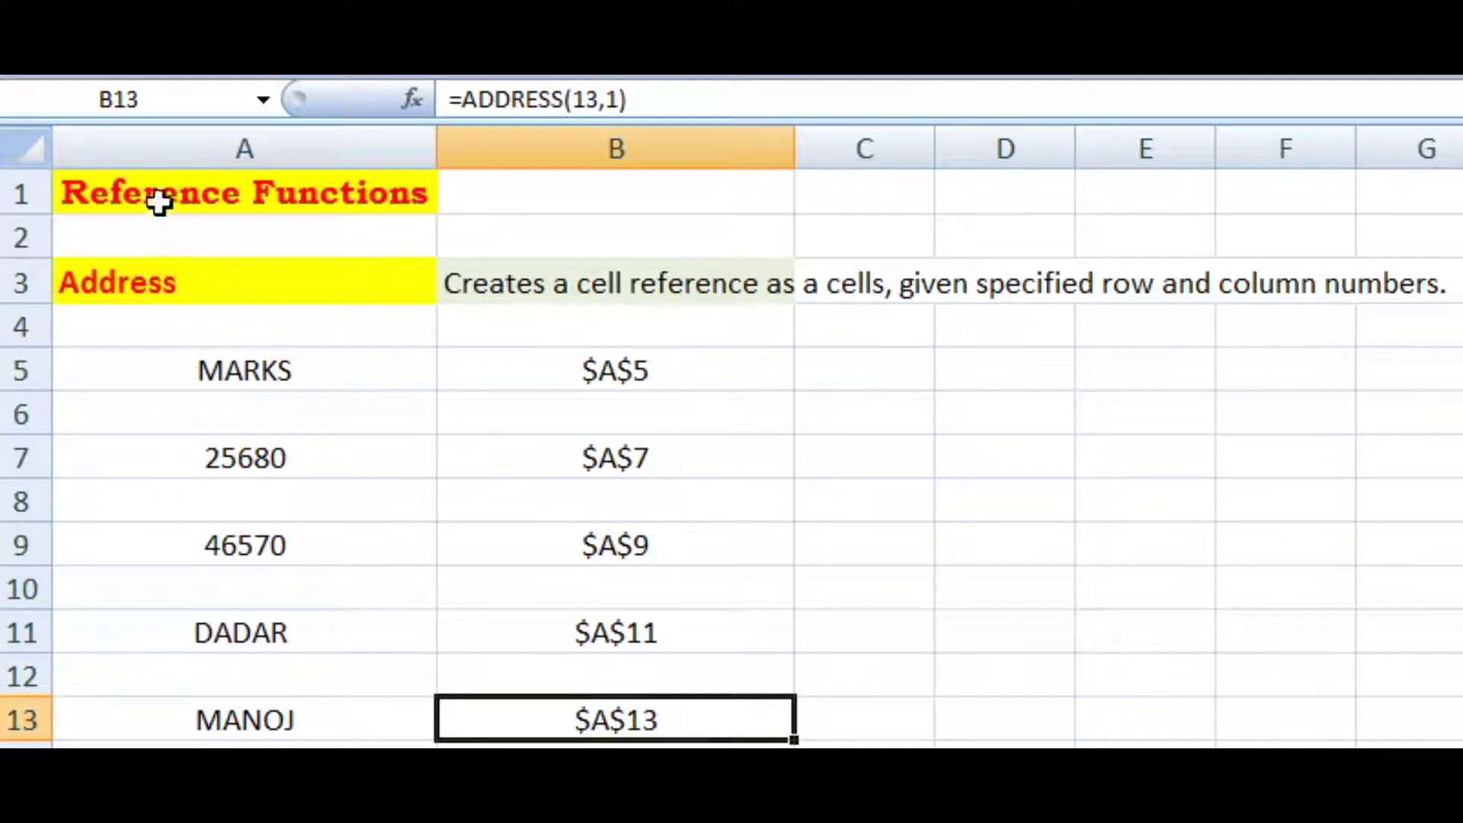
pyautogui.click(158, 200)
pyautogui.click(162, 282)
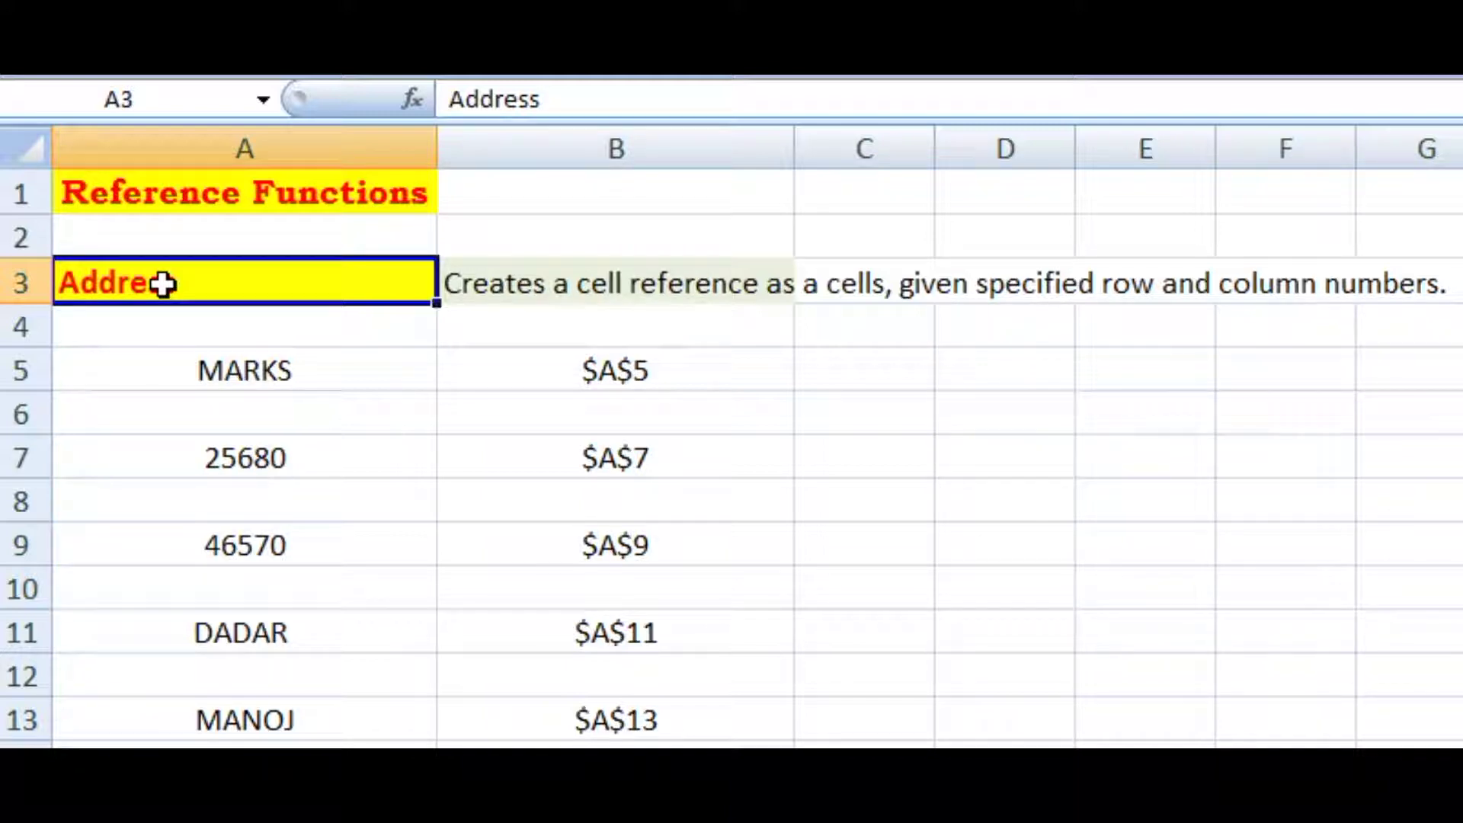
pyautogui.hotkey('ctrl', '`')
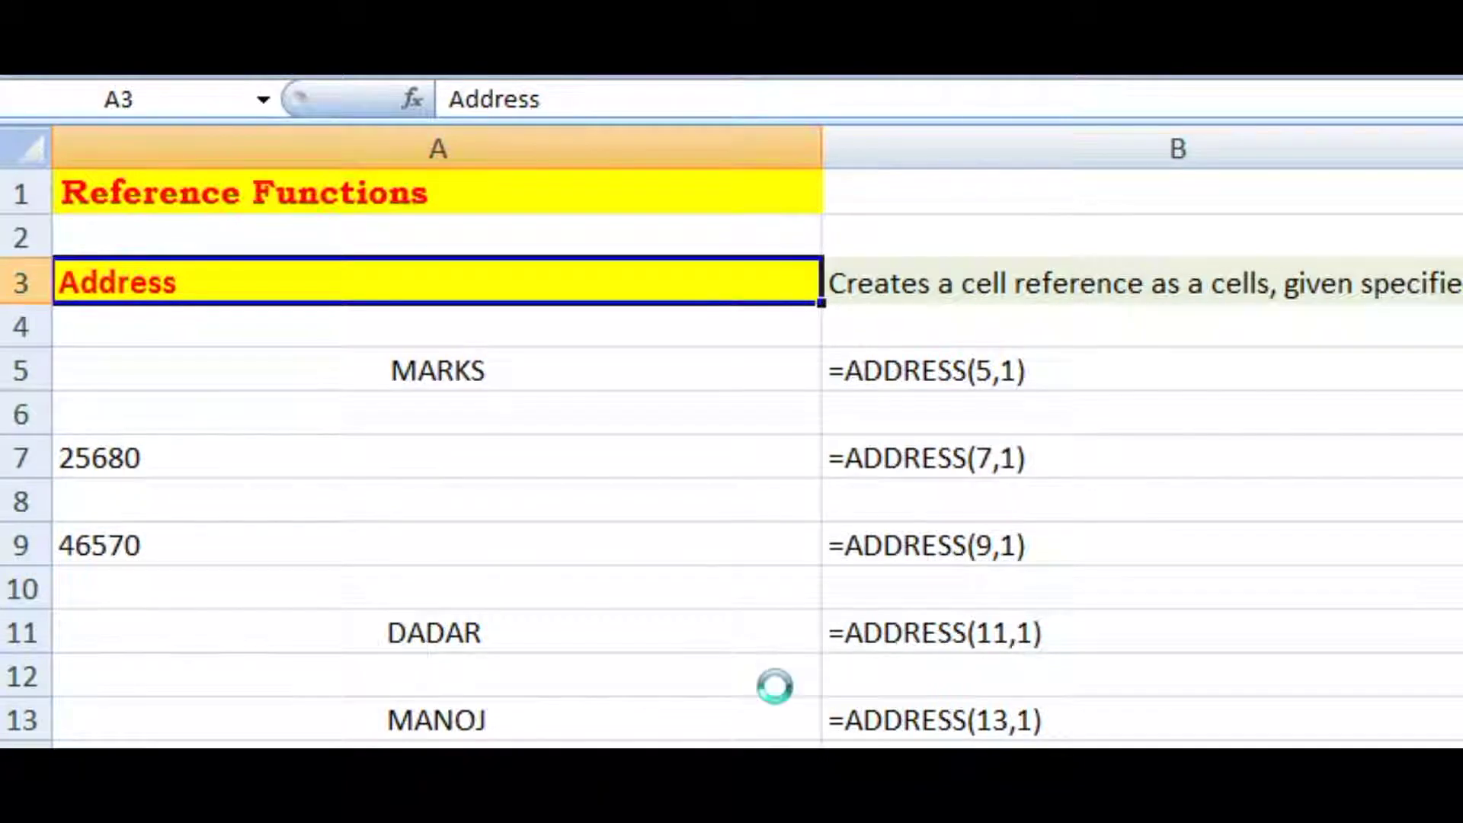
pyautogui.hotkey('ctrl', '`')
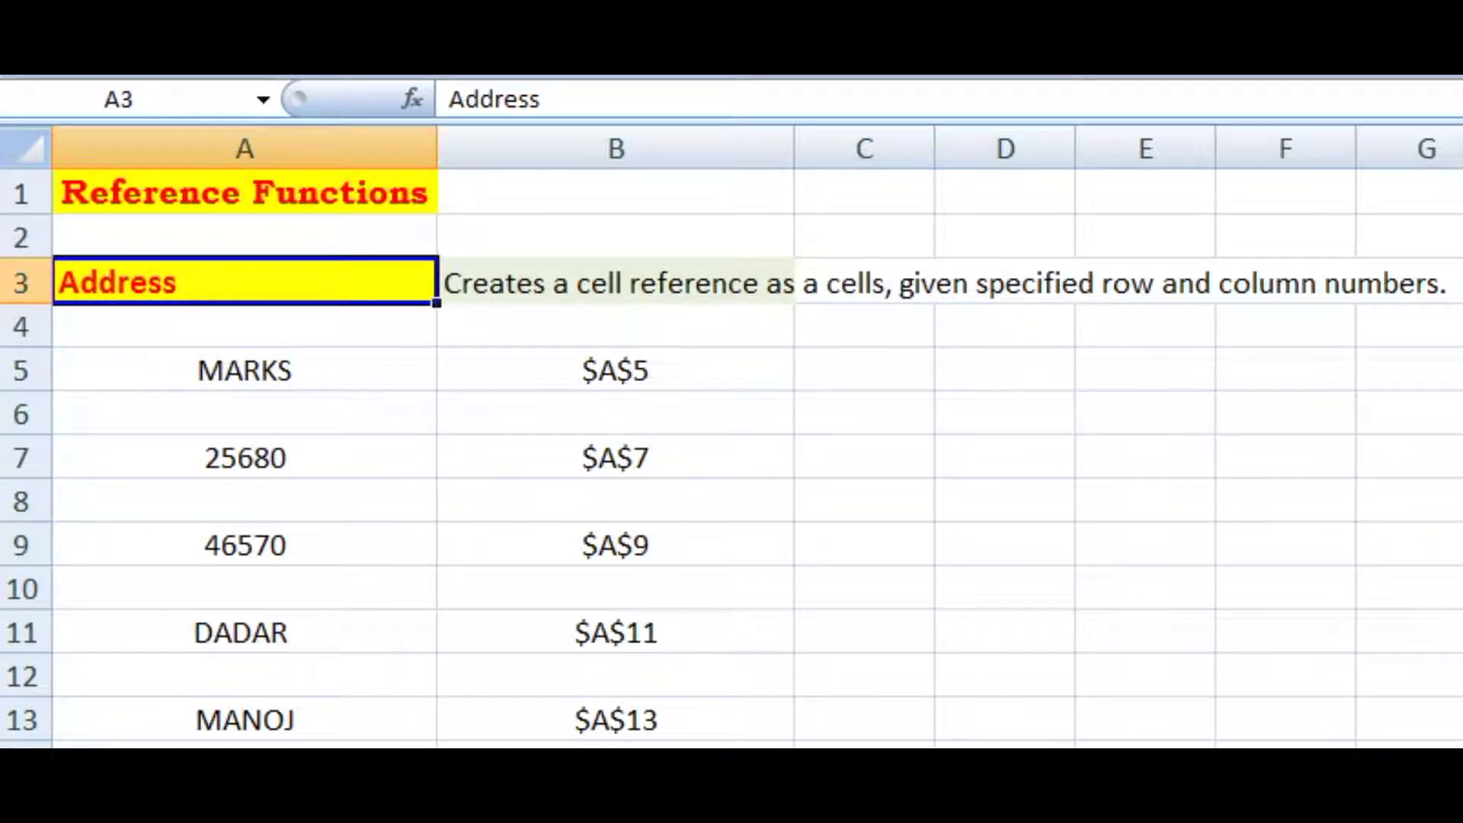